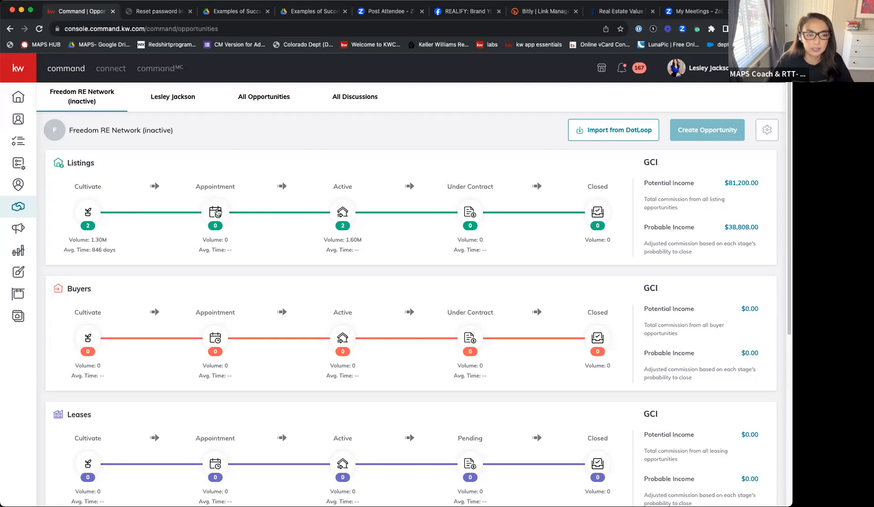
# - Open the stage list of the listings' Cultivate phase and inspect the name and probability settings of the 1-3 Months stage
pyautogui.click(88, 214)
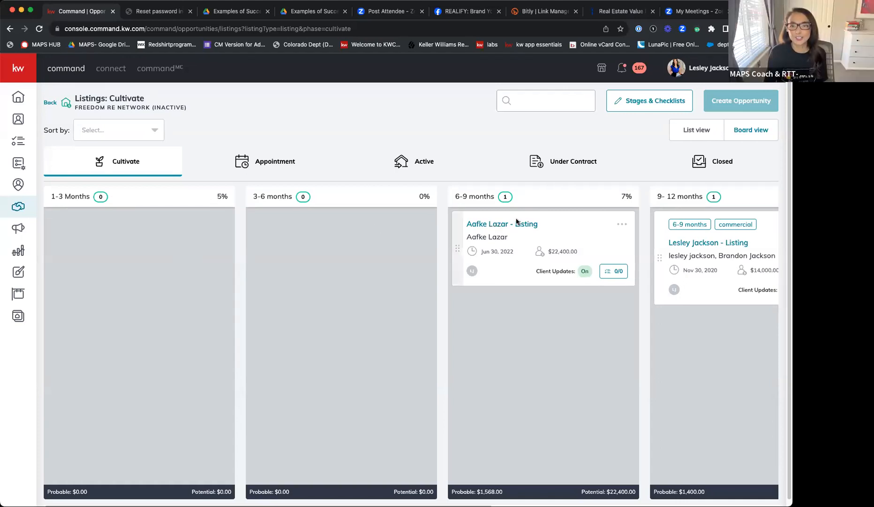
pyautogui.click(671, 103)
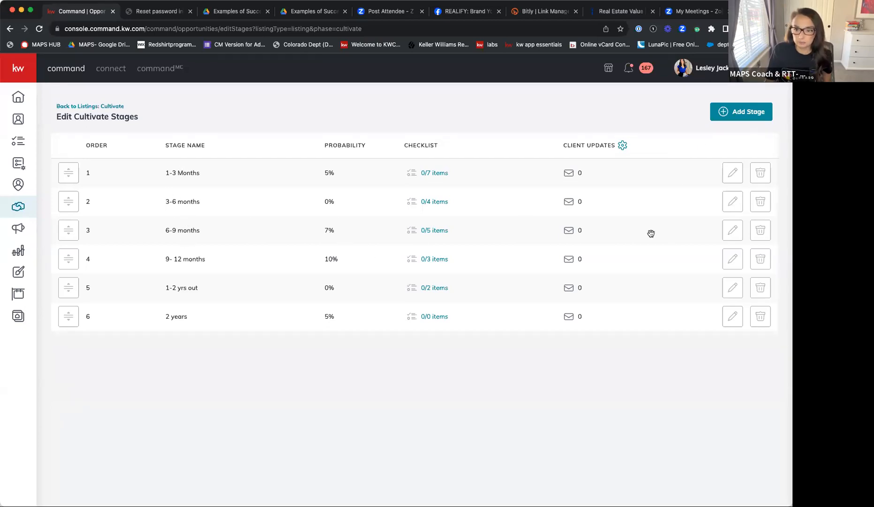
pyautogui.click(732, 174)
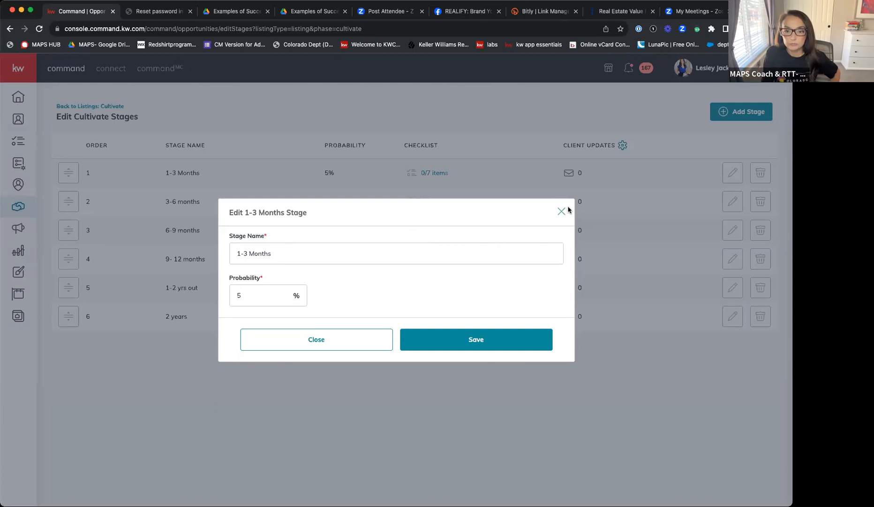
pyautogui.click(562, 210)
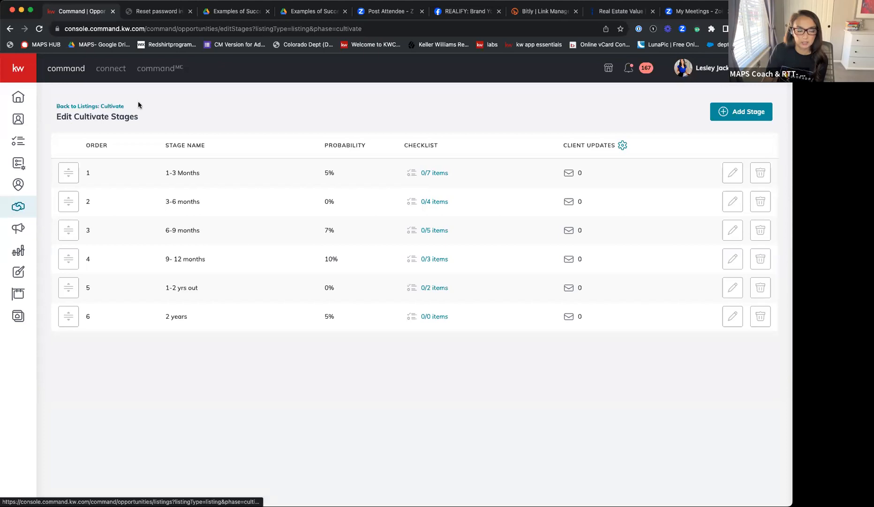
# - Return to the opportunities overview and highlight the average time of the listings' Cultivate phase
pyautogui.click(116, 107)
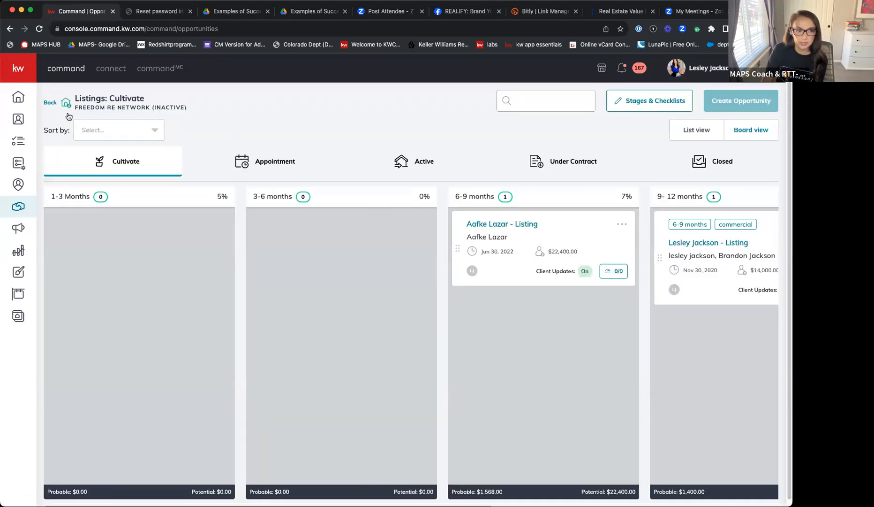
pyautogui.click(52, 103)
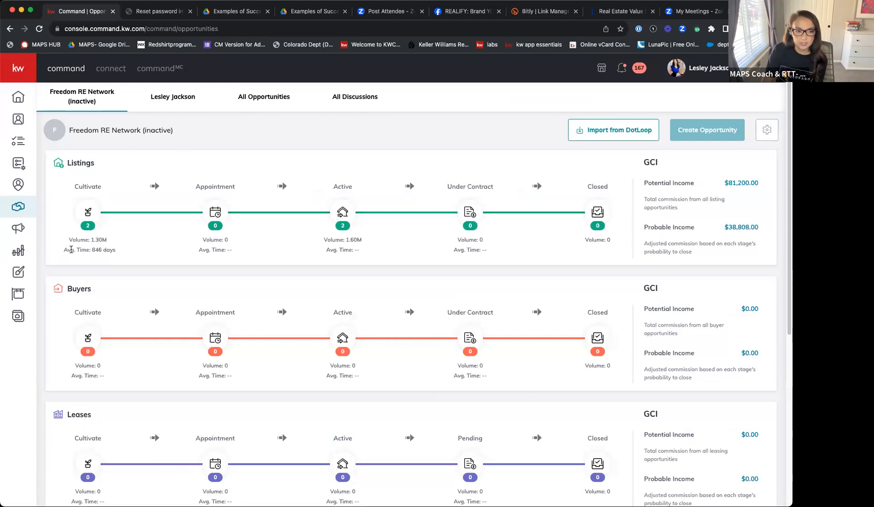
pyautogui.moveTo(92, 249); pyautogui.dragTo(128, 250)
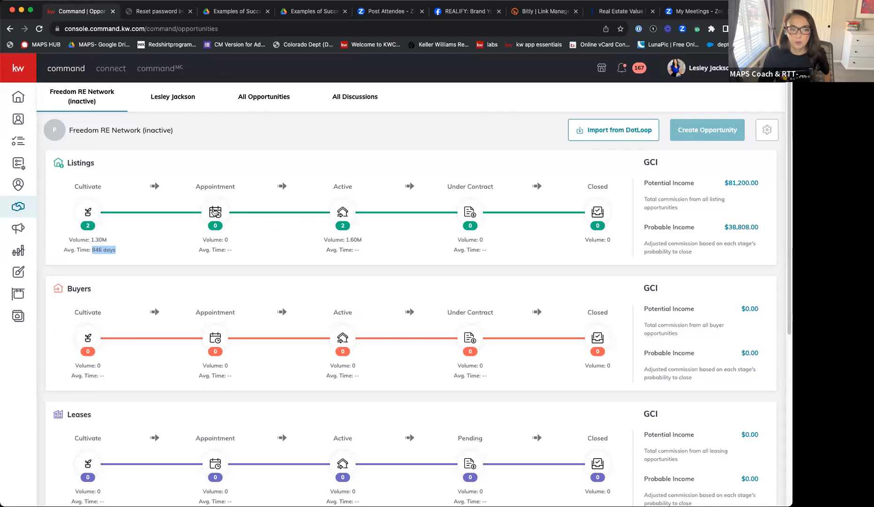
# - Review the board and stage list of the listings' Appointment phase and return to the opportunities overview
pyautogui.click(215, 212)
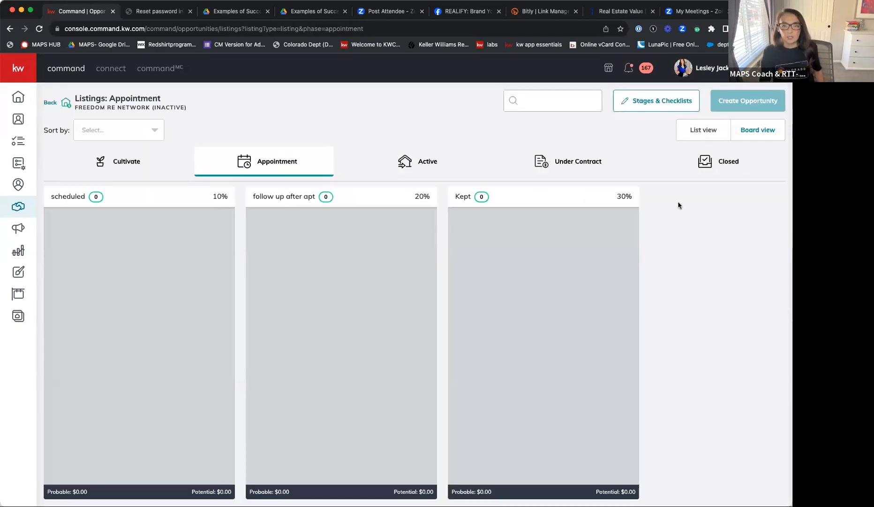
pyautogui.click(663, 106)
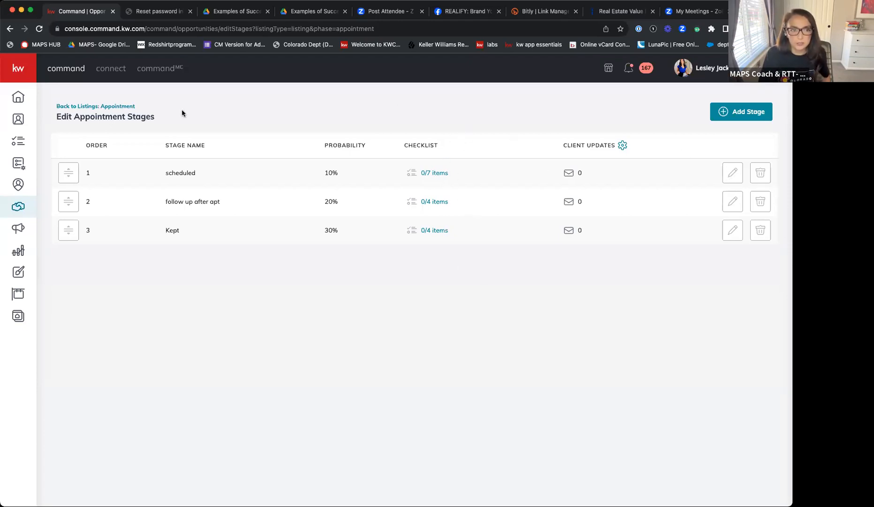
pyautogui.click(118, 108)
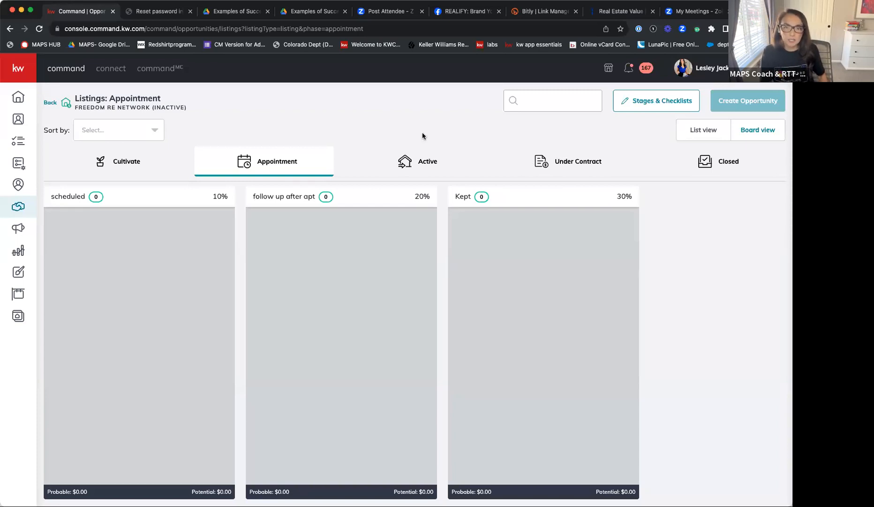
pyautogui.click(50, 104)
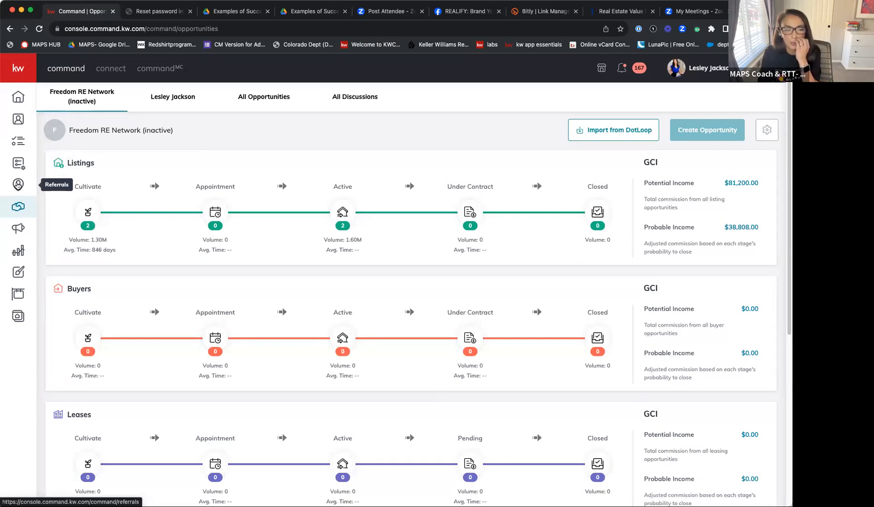
# - Open the stage list of the listings' Active phase and examine the Coming Soon Campaign checklist
pyautogui.click(341, 210)
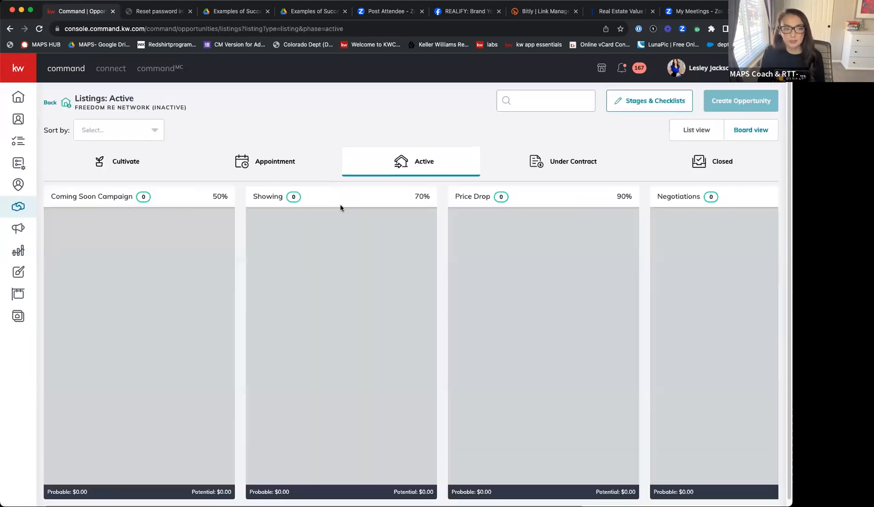
pyautogui.scroll(-1, 282, 159)
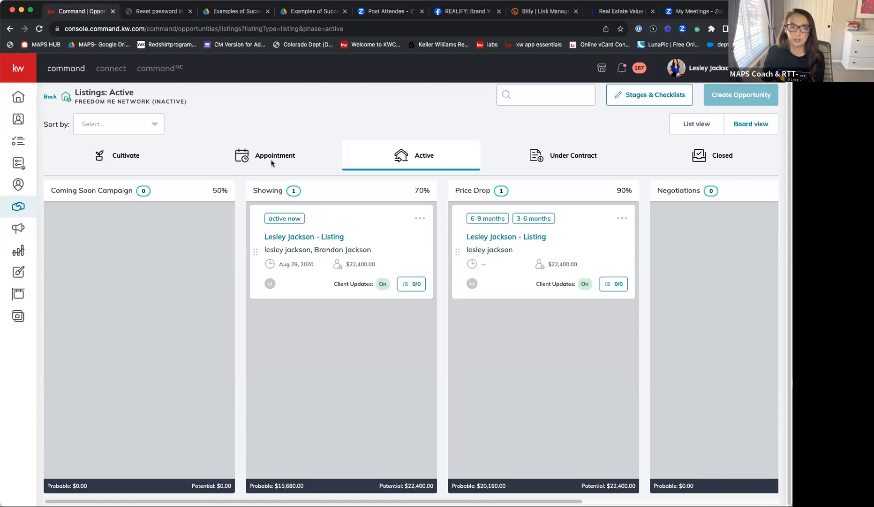
pyautogui.click(654, 95)
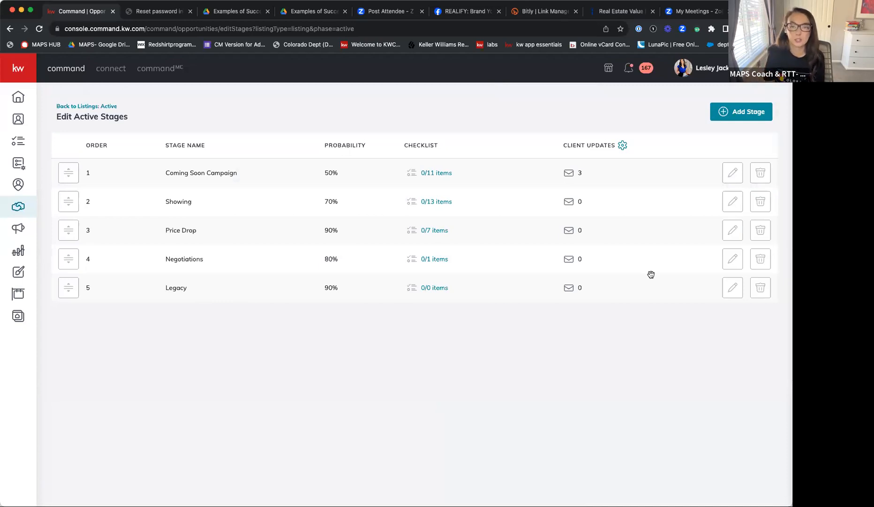
pyautogui.click(437, 173)
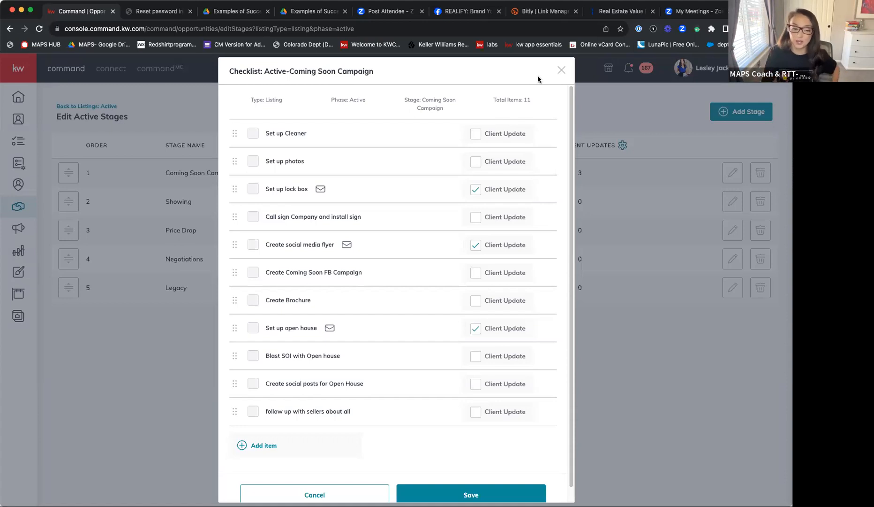
pyautogui.click(562, 70)
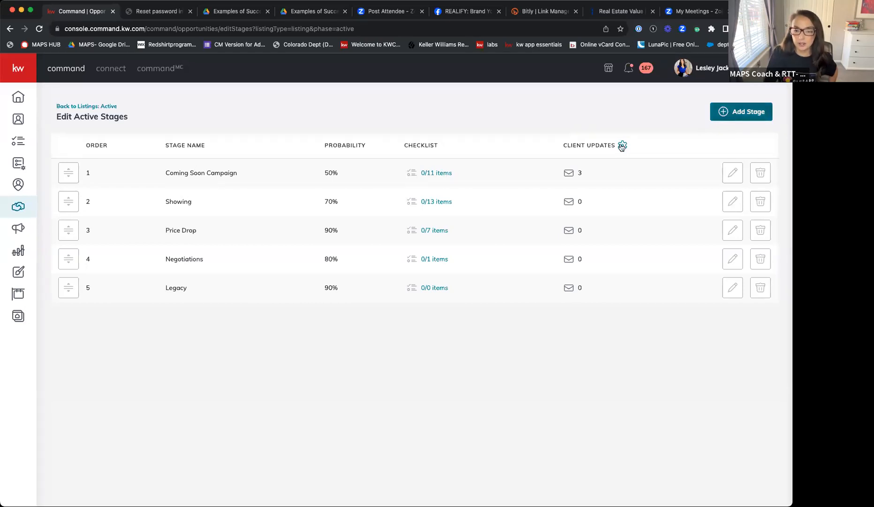
# - Create a "Show FB analytics to sellers for perceived value" task in the Coming Soon Campaign checklist and close the checklist without saving
pyautogui.click(449, 174)
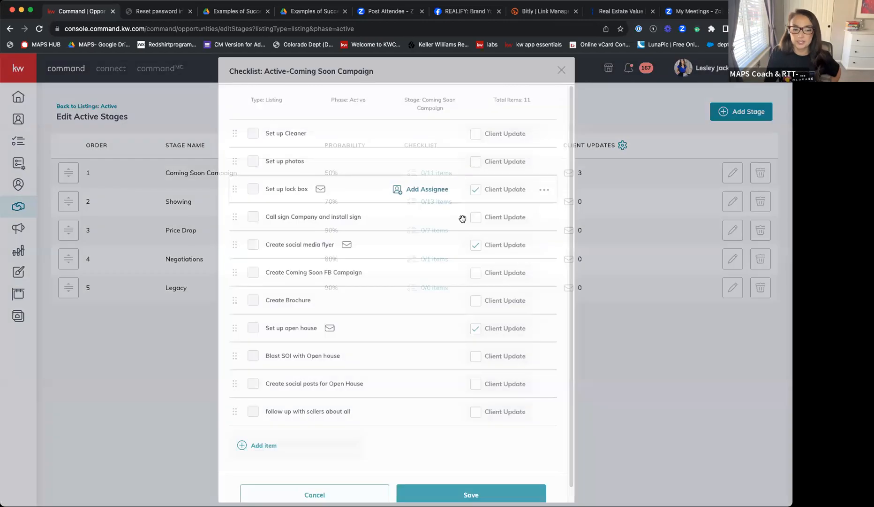
pyautogui.click(264, 445)
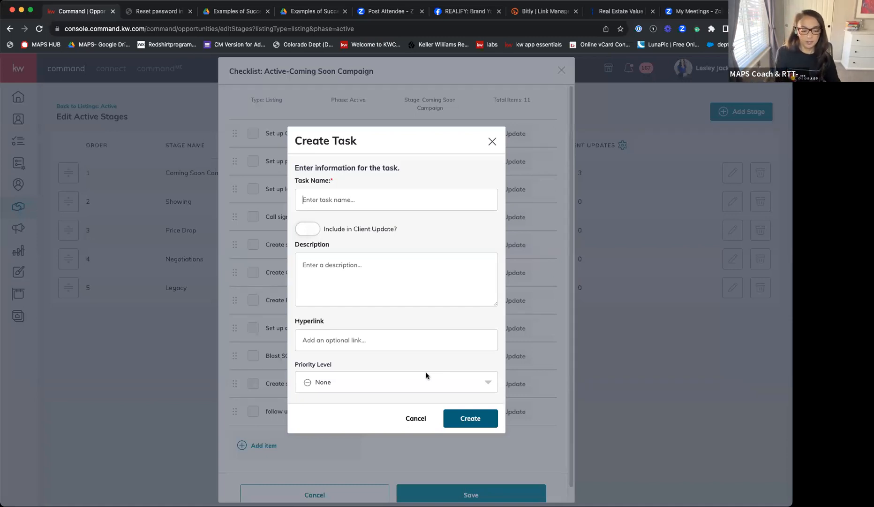
pyautogui.write('Asd')
pyautogui.press('BackSpace')
pyautogui.press('BackSpace')
pyautogui.press('BackSpace')
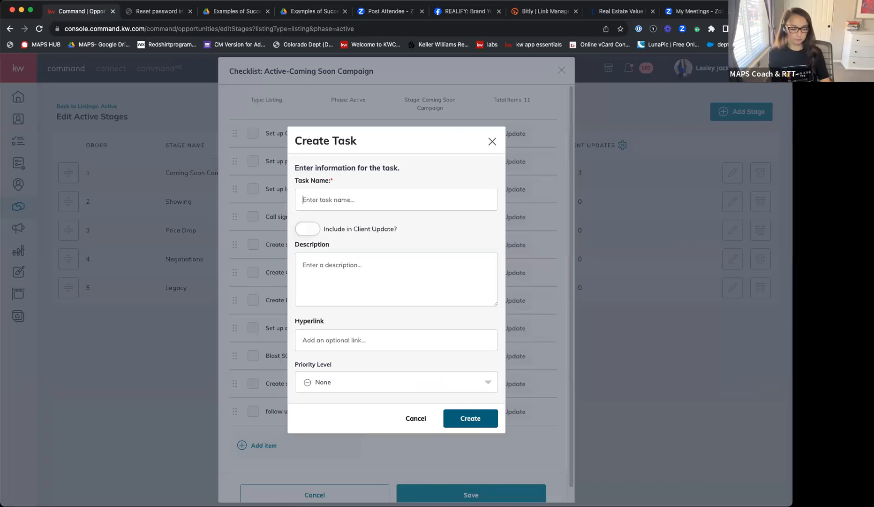
pyautogui.write('Show FB')
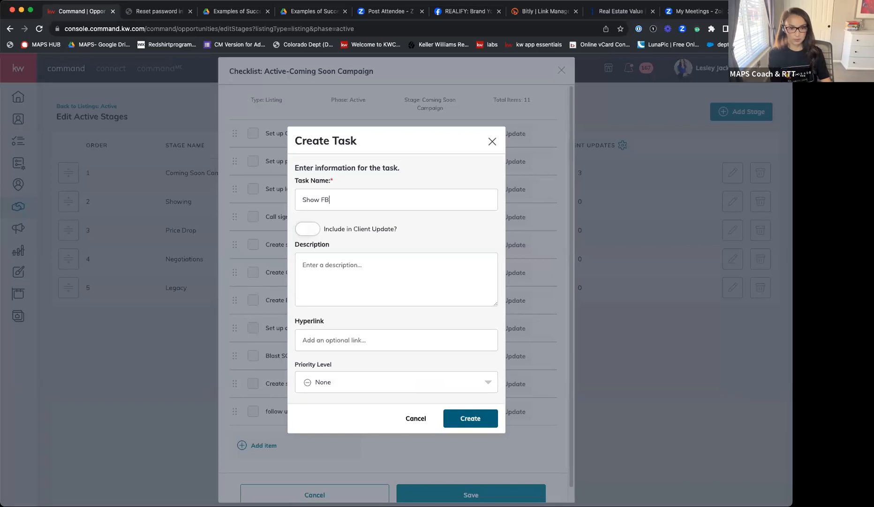
pyautogui.write(' andlytics to sl')
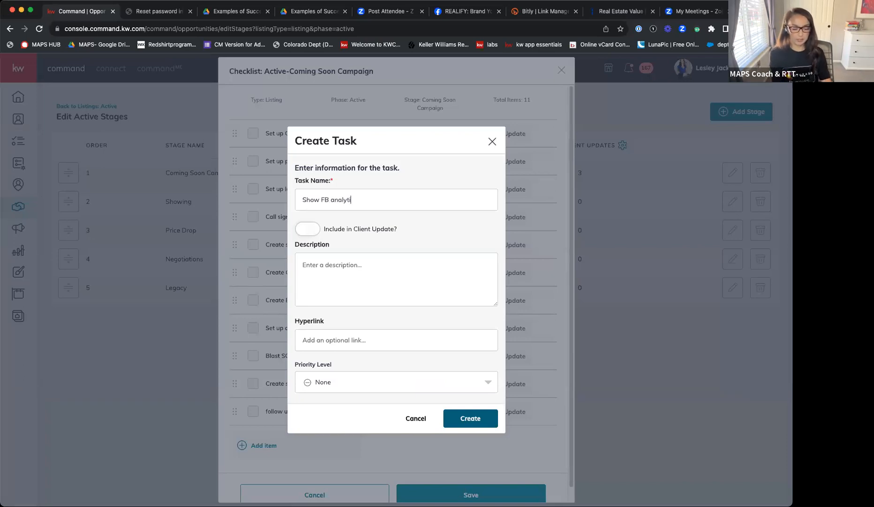
pyautogui.press('BackSpace')
pyautogui.write('ellers for ')
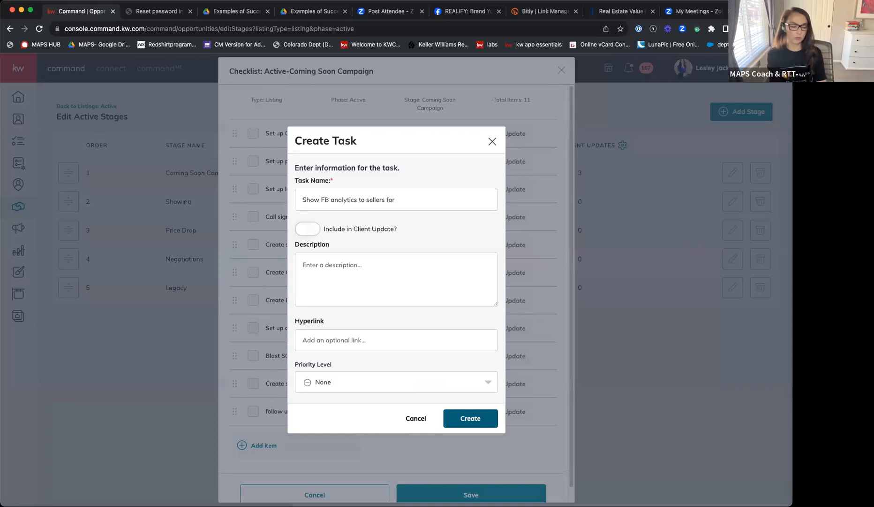
pyautogui.write('percie')
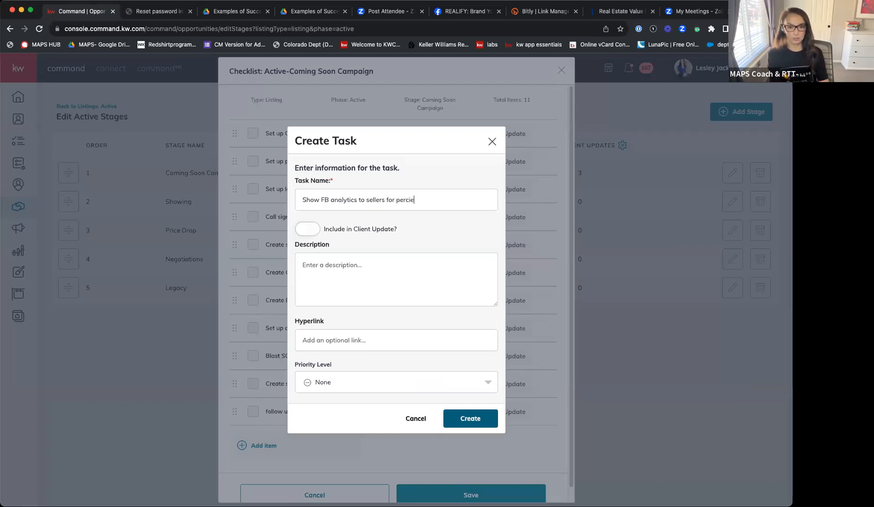
pyautogui.write('ved value')
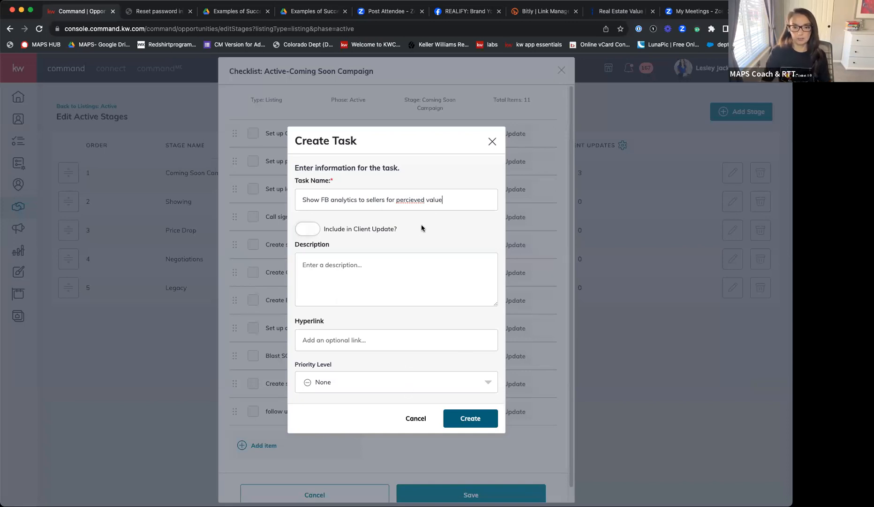
pyautogui.rightClick(417, 201)
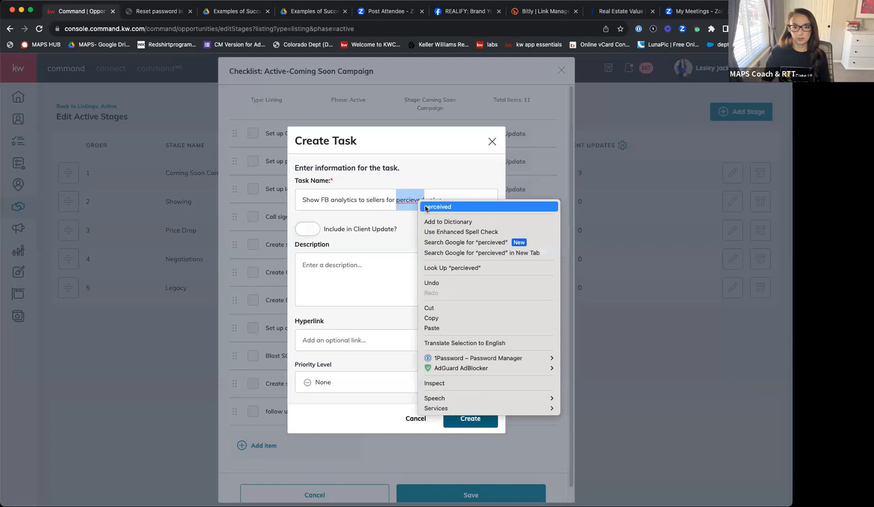
pyautogui.click(427, 207)
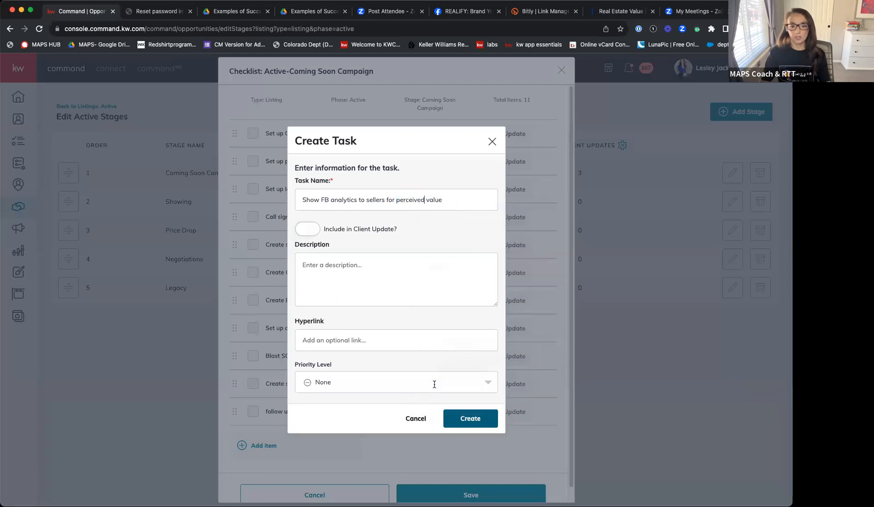
pyautogui.click(486, 418)
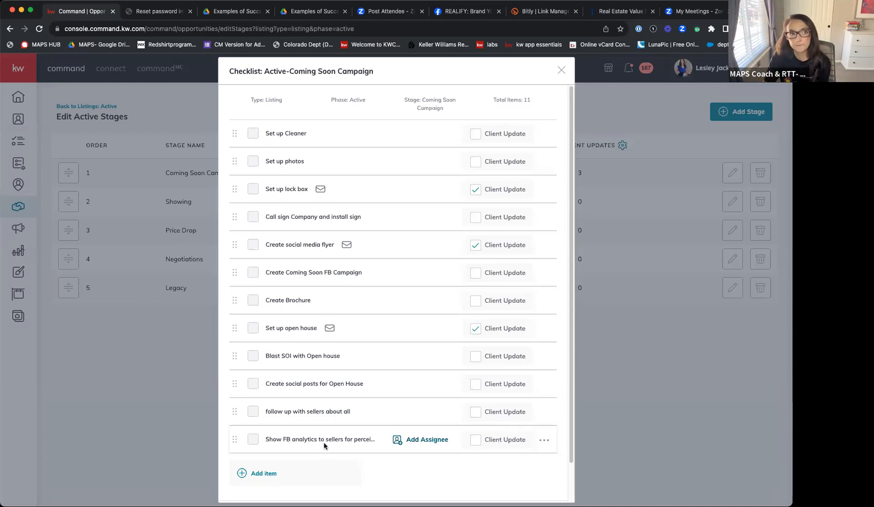
pyautogui.scroll(-1, 381, 462)
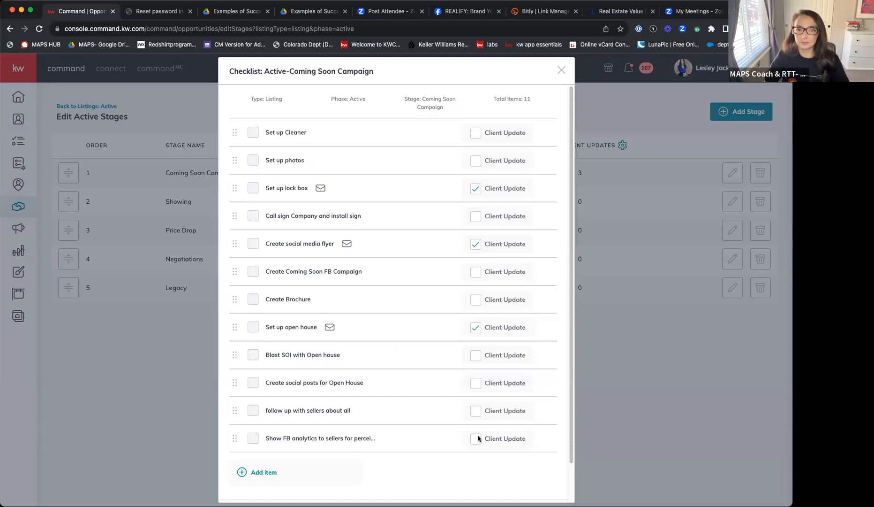
pyautogui.click(561, 70)
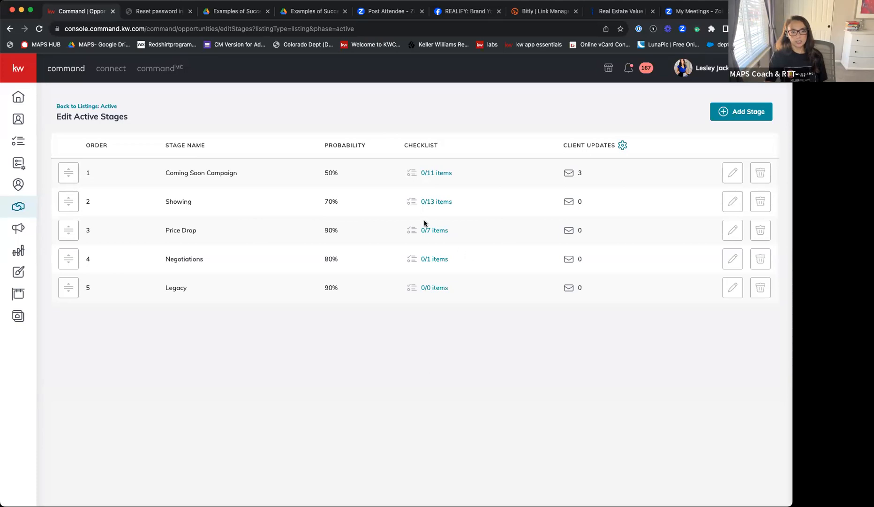
# - Examine the checklist of the Active phase's Showing stage and close it
pyautogui.click(434, 199)
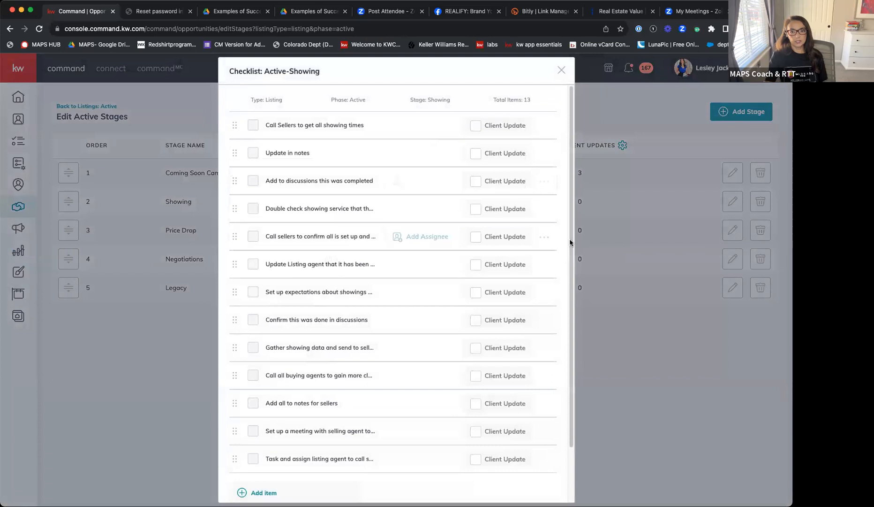
pyautogui.click(633, 385)
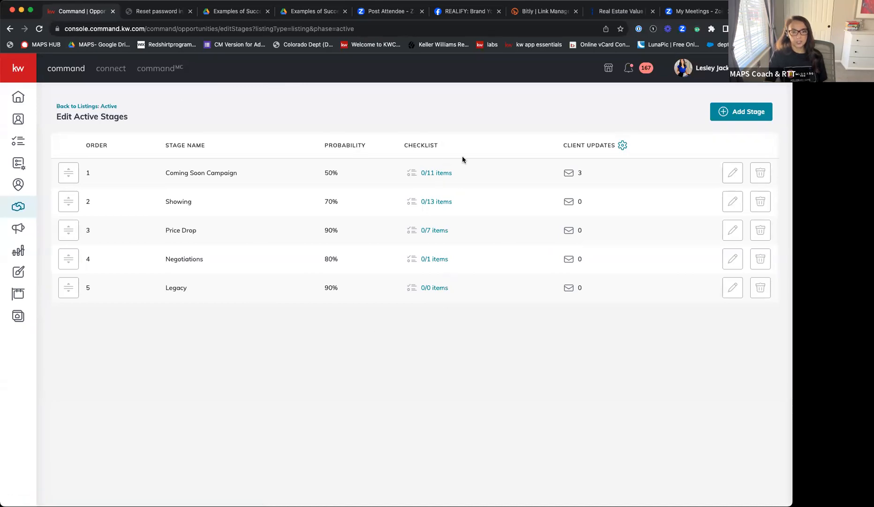
# - Add a "Tag client ACTIVE for the Active smartplan" task to the Coming Soon Campaign checklist and move it to first place
pyautogui.click(442, 173)
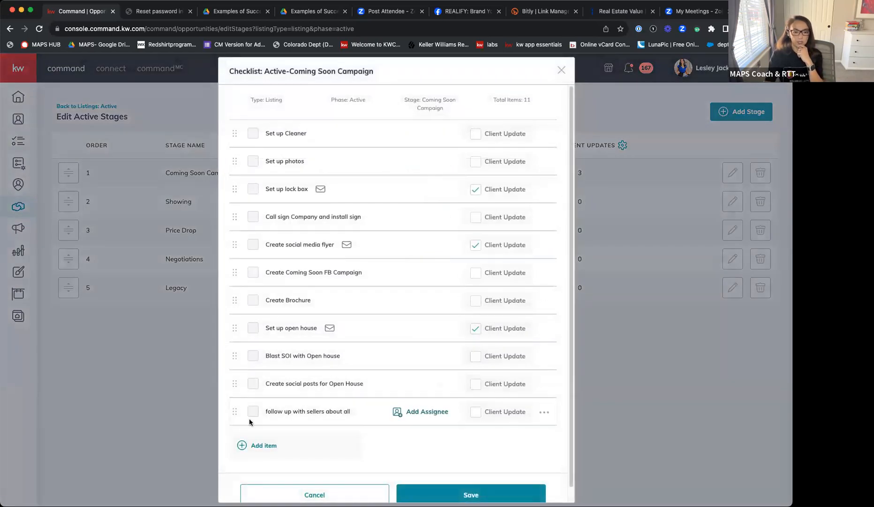
pyautogui.click(254, 448)
pyautogui.write('Tag client ACTIVE for the ')
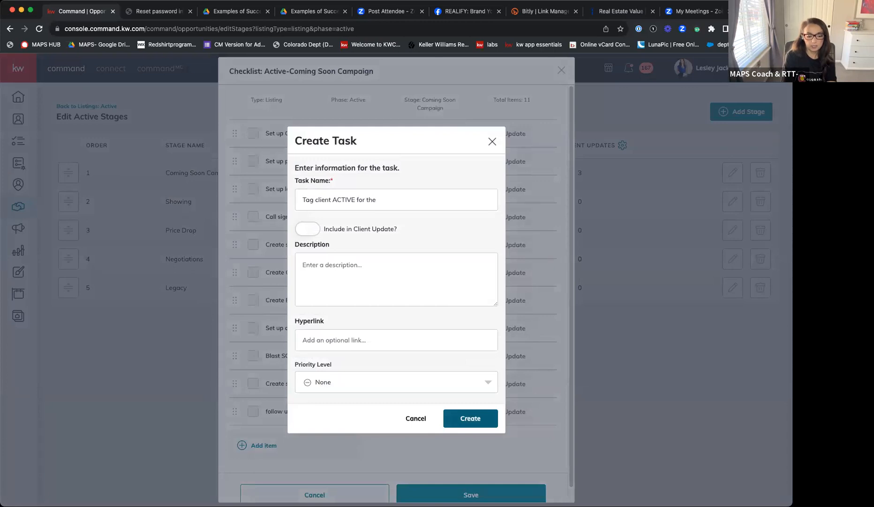
pyautogui.write('Active smartplan')
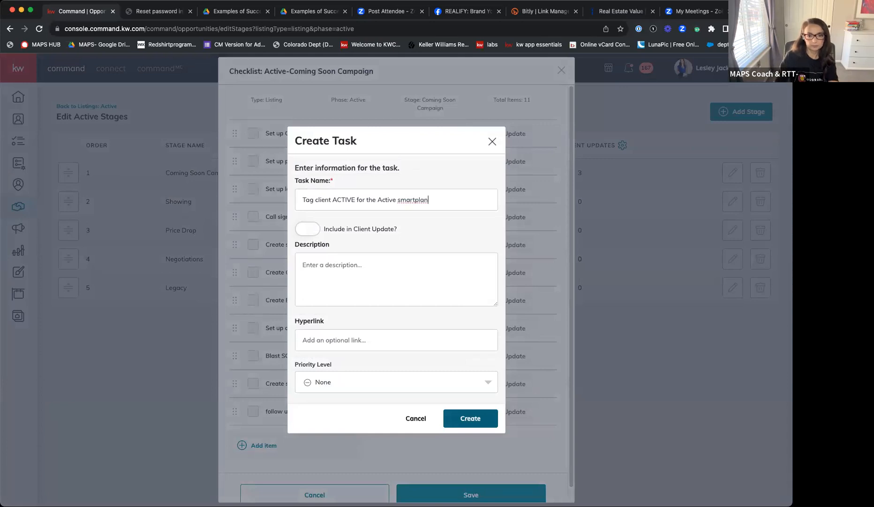
pyautogui.click(466, 416)
pyautogui.moveTo(236, 441); pyautogui.dragTo(233, 134)
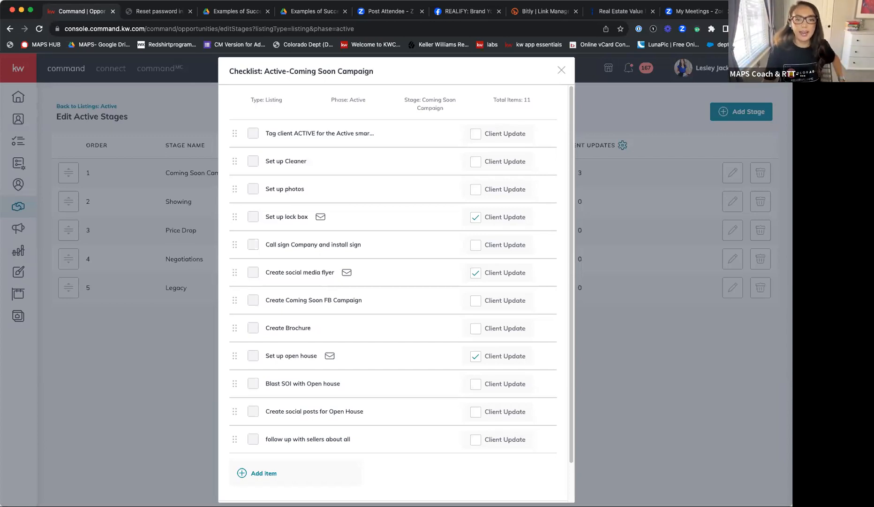
# - Close the Coming Soon Campaign checklist and search My SmartPlans for "just listed"
pyautogui.moveTo(414, 135)
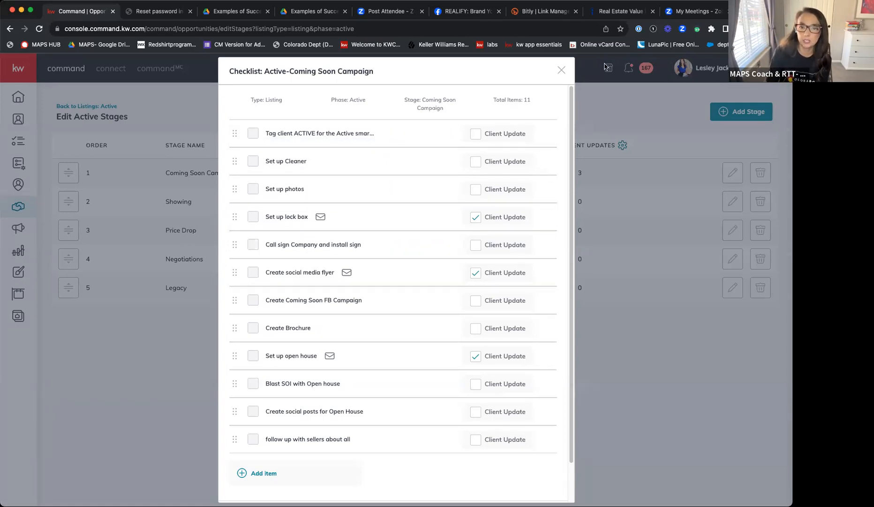
pyautogui.click(562, 73)
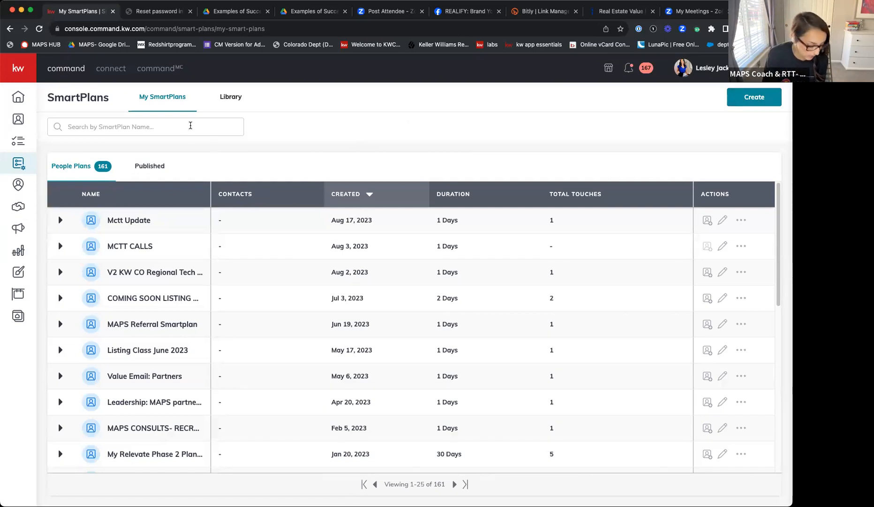
pyautogui.click(191, 126)
pyautogui.write('j')
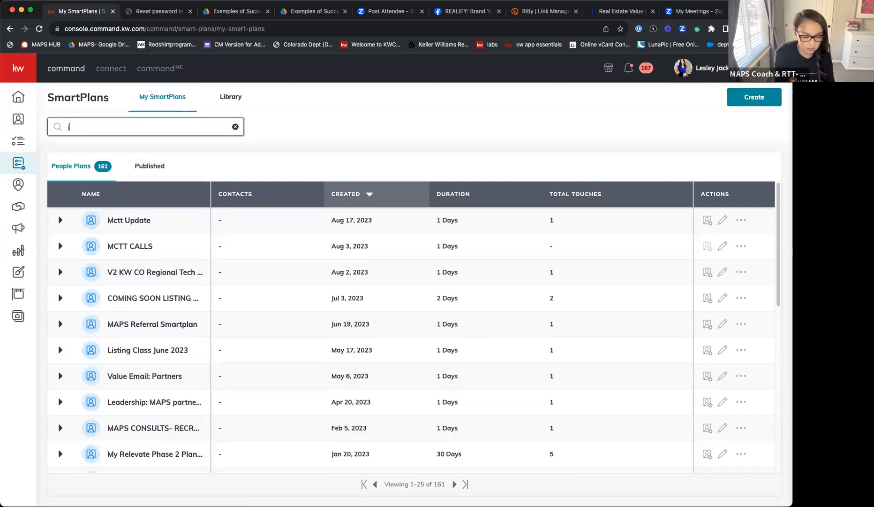
pyautogui.write('ust listed')
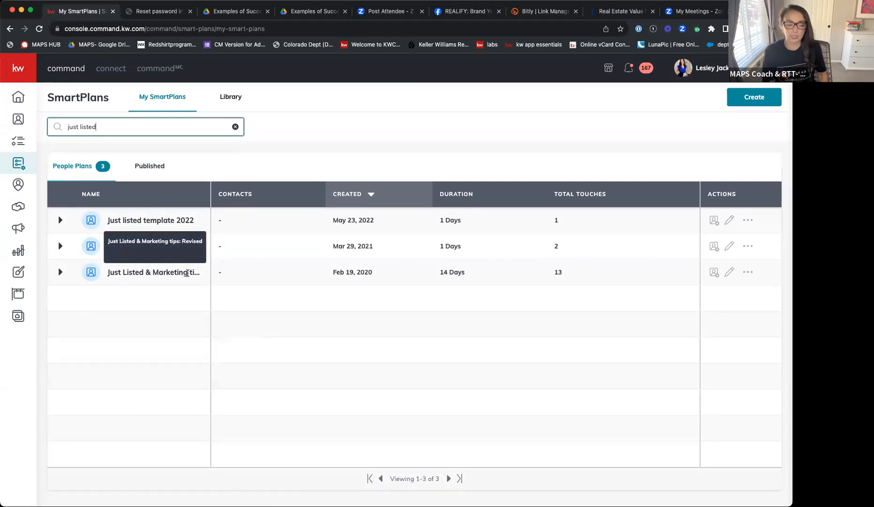
# - Open the 14-day "Just Listed & Marketing tips: Revised" SmartPlan for editing and examine its steps through the "Showings & What to Expect" email
pyautogui.click(729, 270)
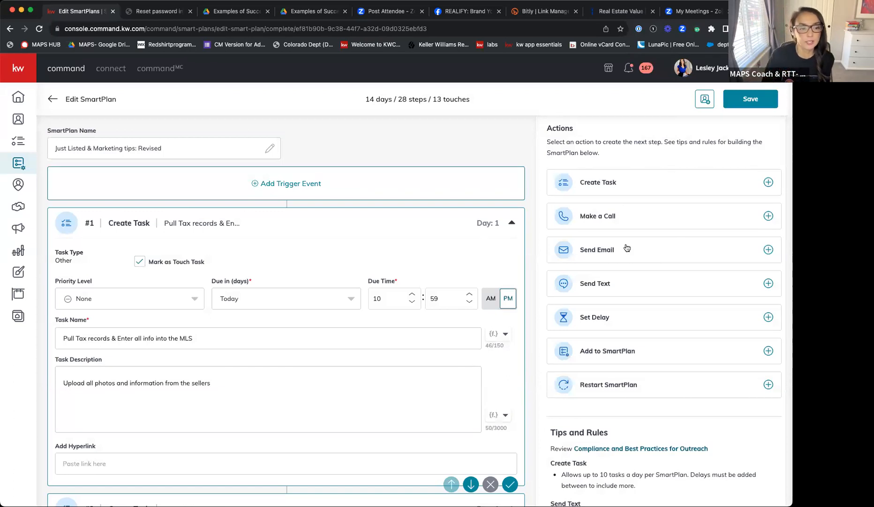
pyautogui.scroll(-2, 348, 205)
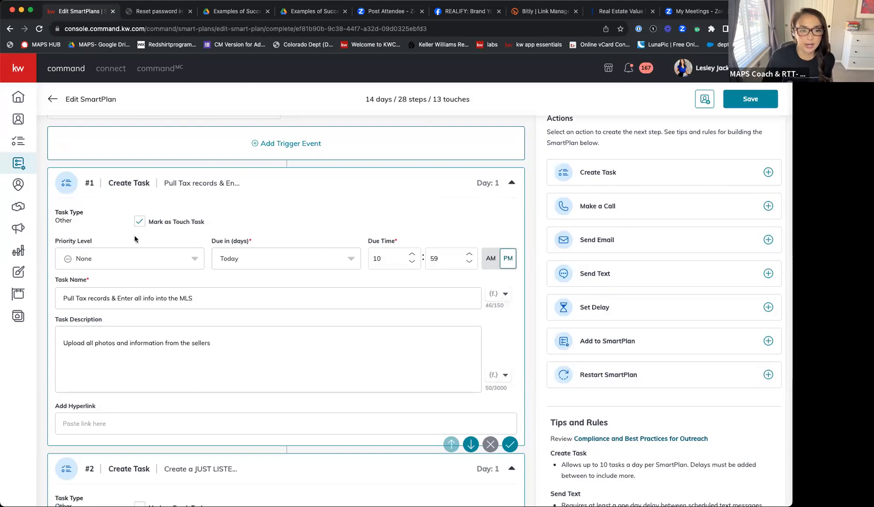
pyautogui.scroll(-15, 347, 388)
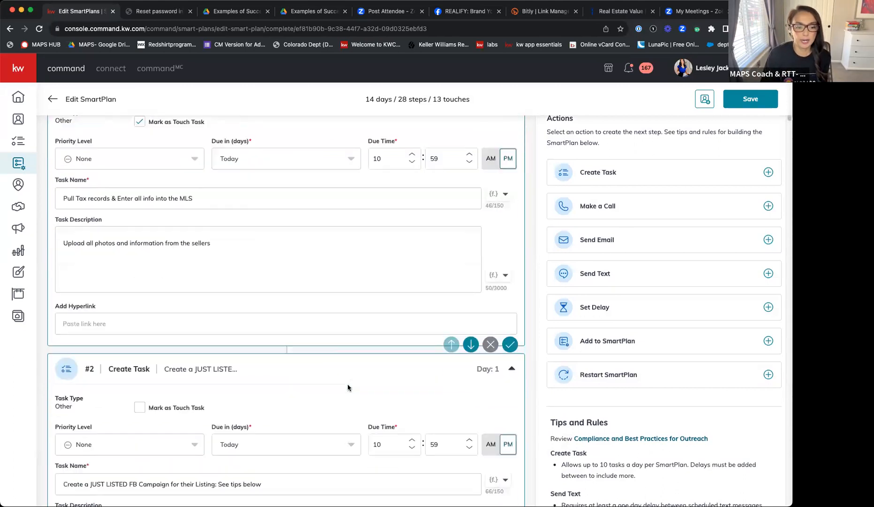
pyautogui.scroll(-12, 320, 303)
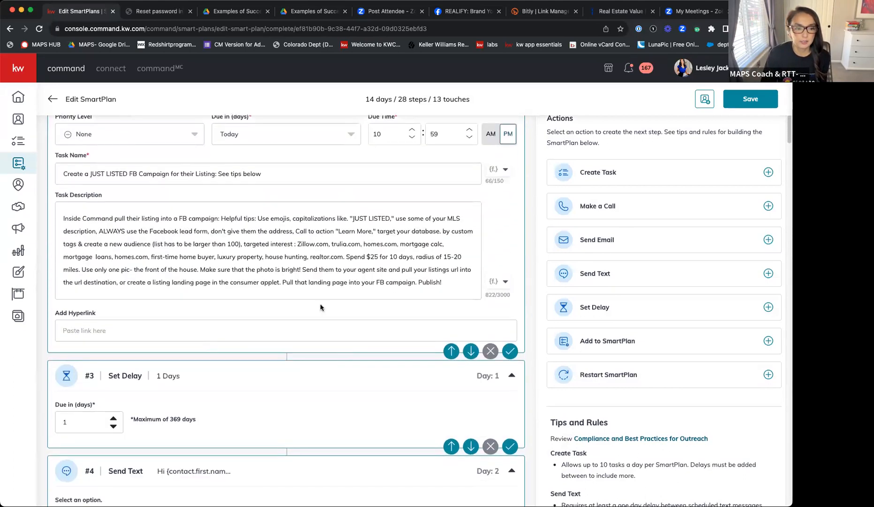
pyautogui.scroll(-7, 205, 235)
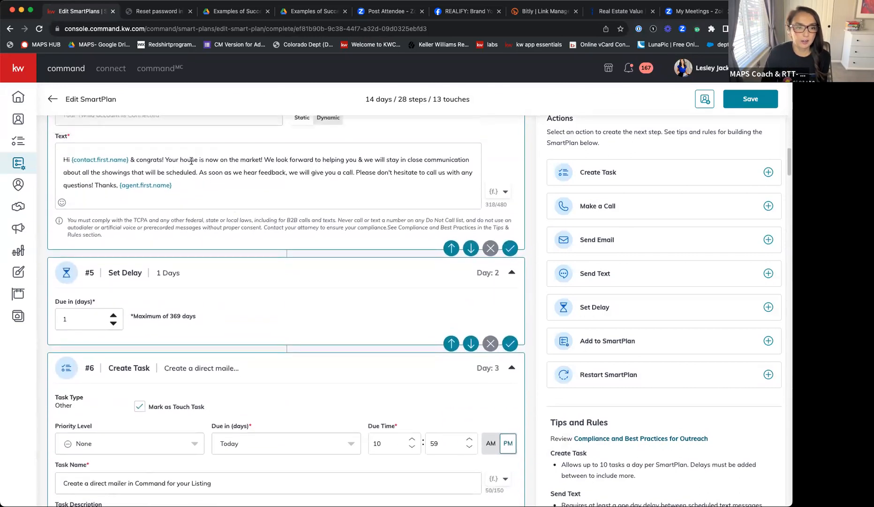
pyautogui.scroll(1, 192, 160)
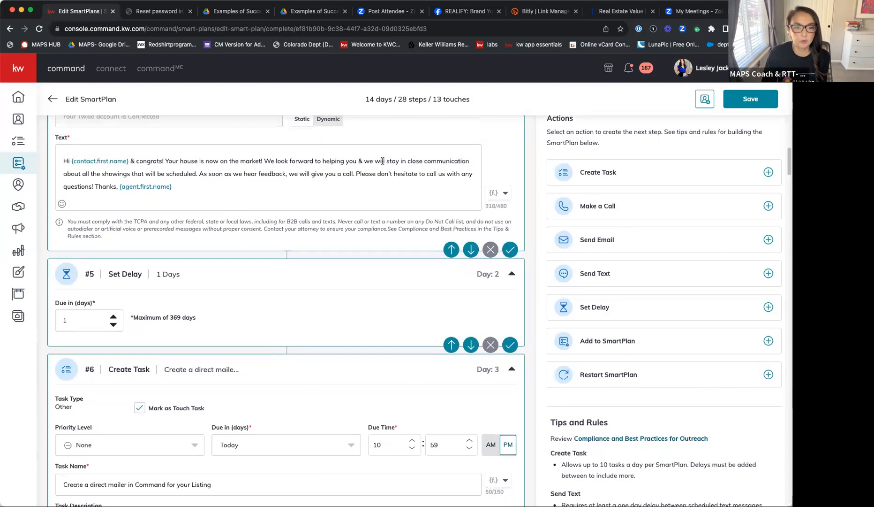
pyautogui.scroll(1, 391, 164)
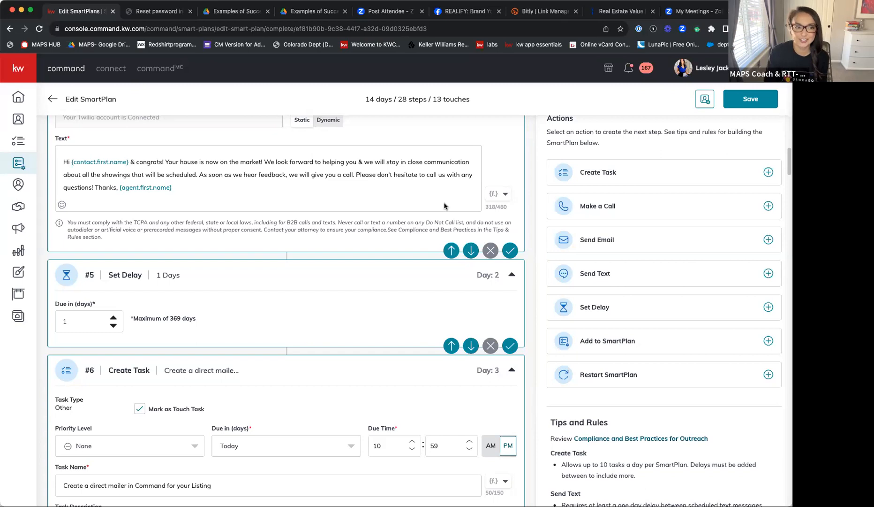
pyautogui.scroll(-7, 445, 206)
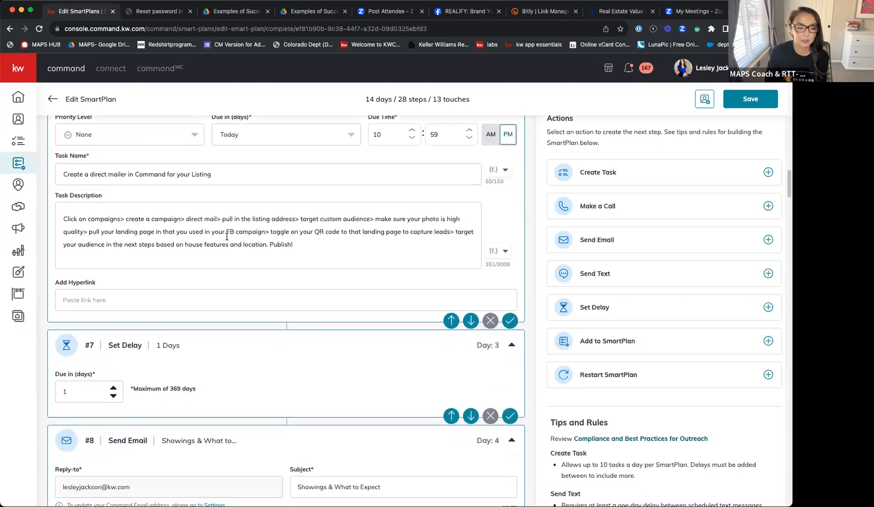
pyautogui.scroll(-3, 228, 236)
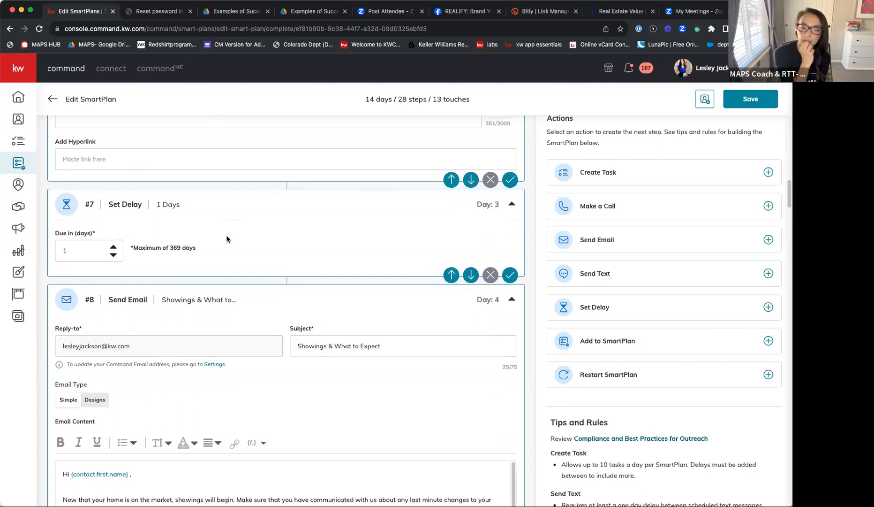
pyautogui.scroll(-4, 304, 267)
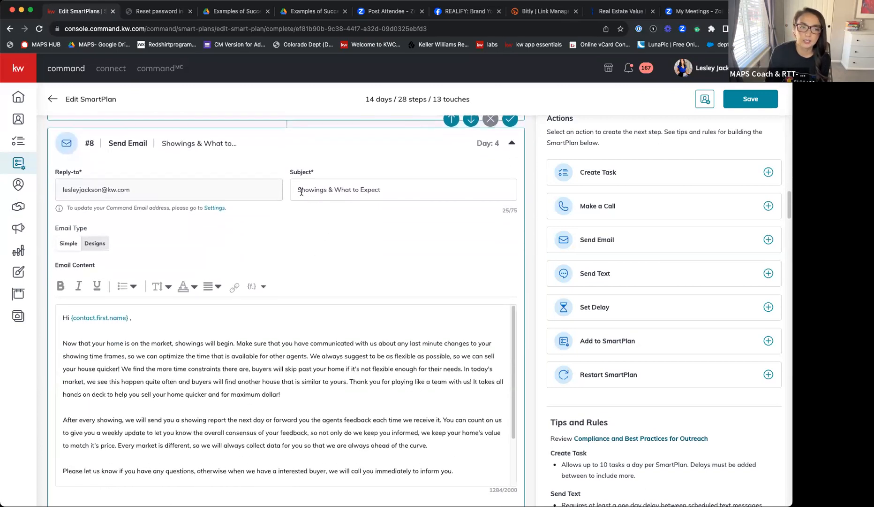
pyautogui.scroll(-1, 342, 230)
pyautogui.scroll(-1, 341, 240)
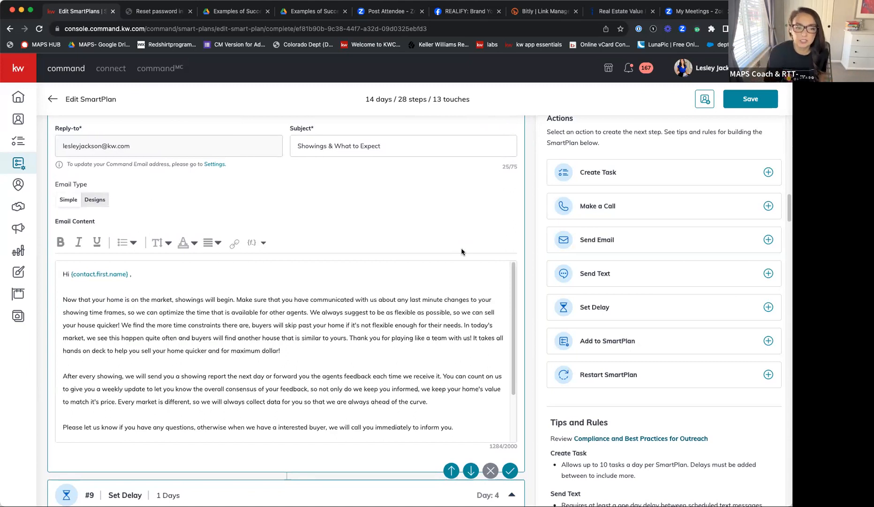
pyautogui.scroll(-1, 265, 326)
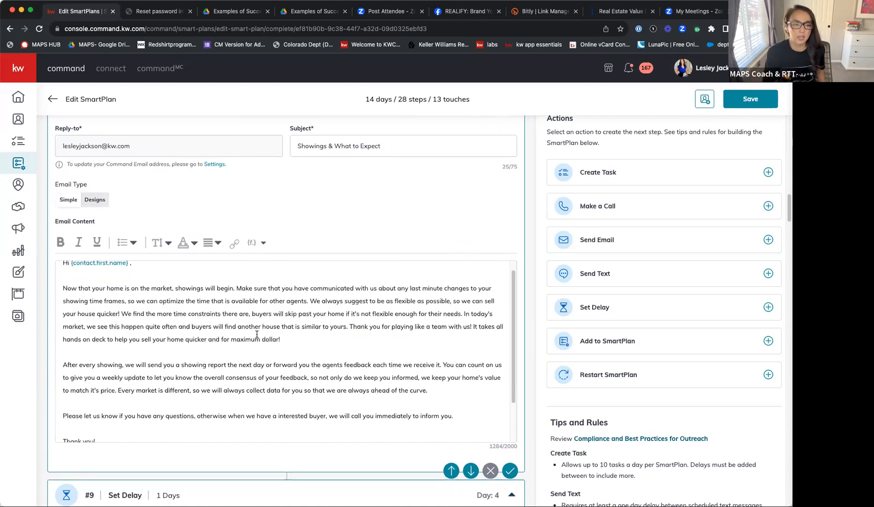
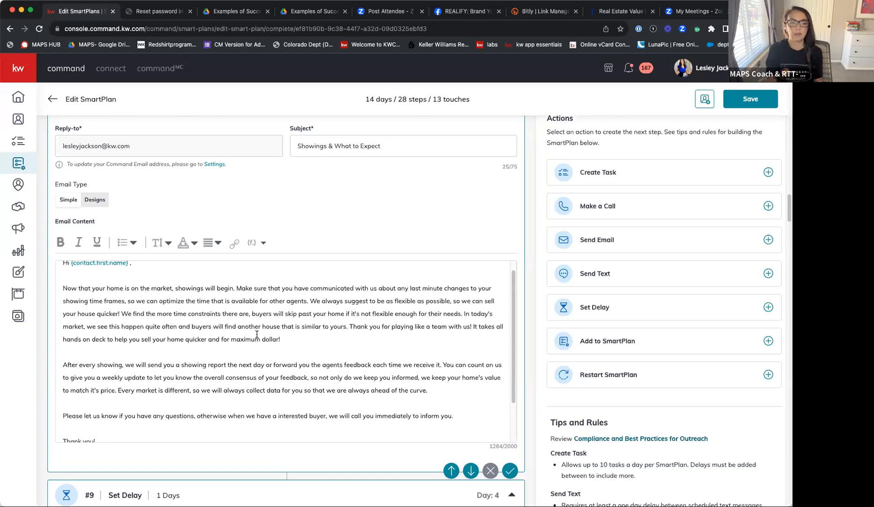
# - Examine the rest of the "Showings & What to Expect" email and the delay and "Call to check in" steps after it
pyautogui.scroll(-3, 257, 334)
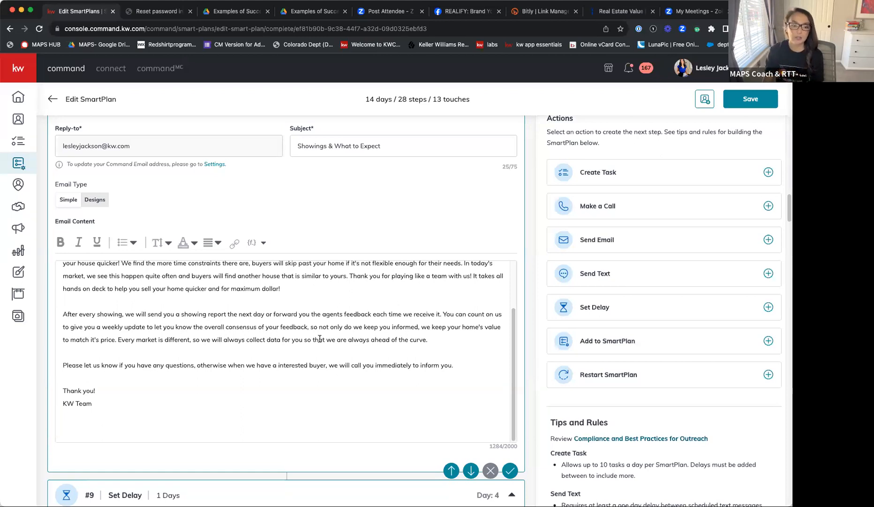
pyautogui.scroll(-3, 320, 339)
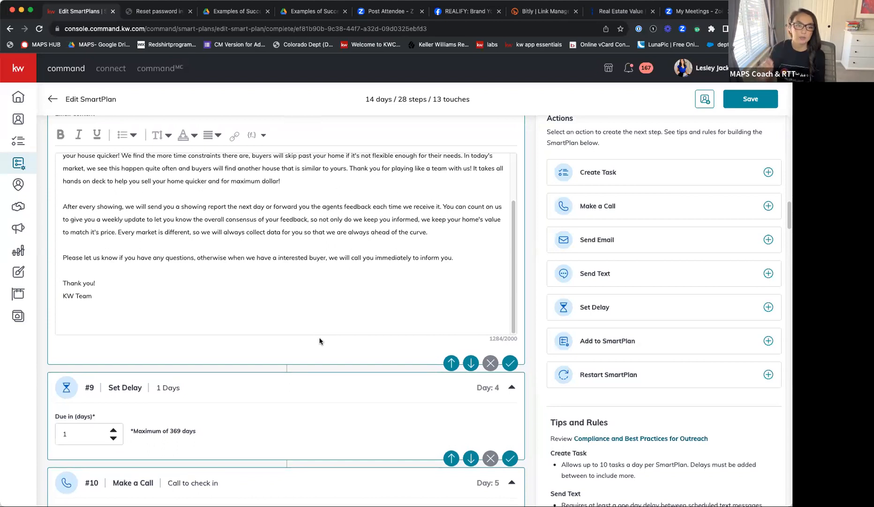
pyautogui.scroll(-1, 319, 341)
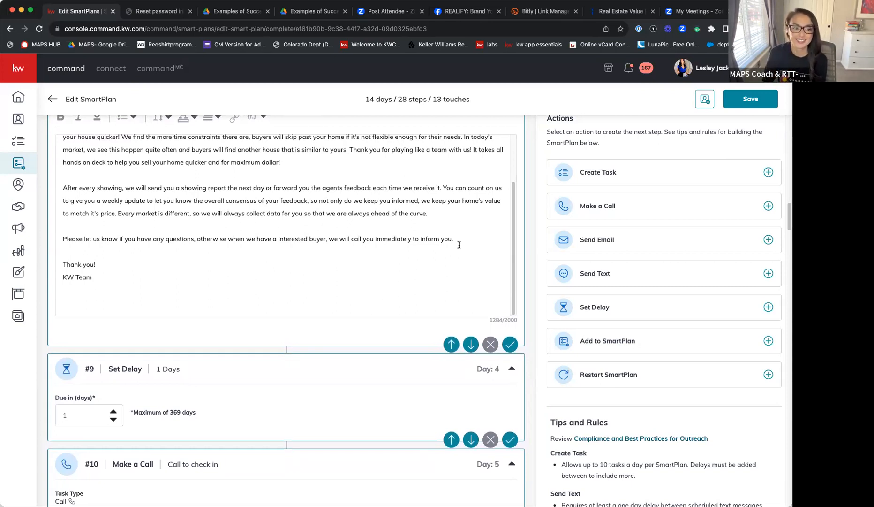
pyautogui.scroll(-5, 459, 245)
# - Try to add a Contact Tag trigger event to the SmartPlan, searching the tags for "ACtive client"
pyautogui.scroll(20, 457, 235)
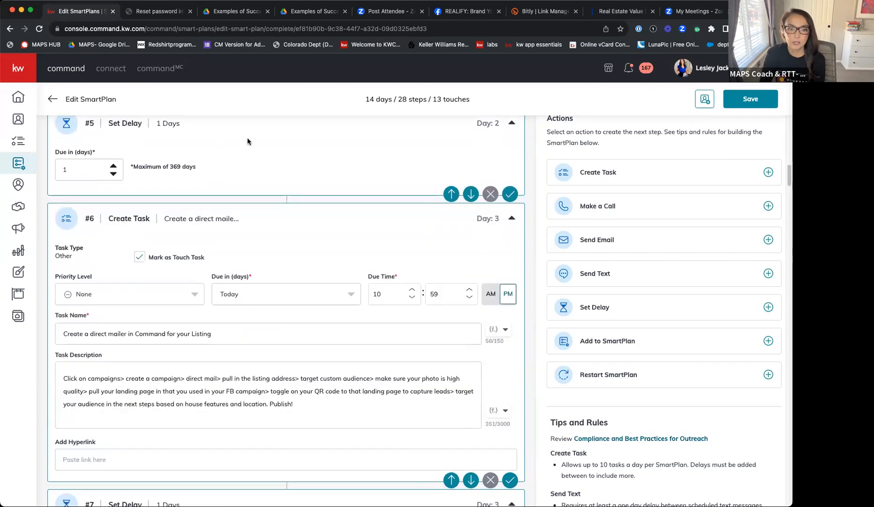
pyautogui.click(308, 184)
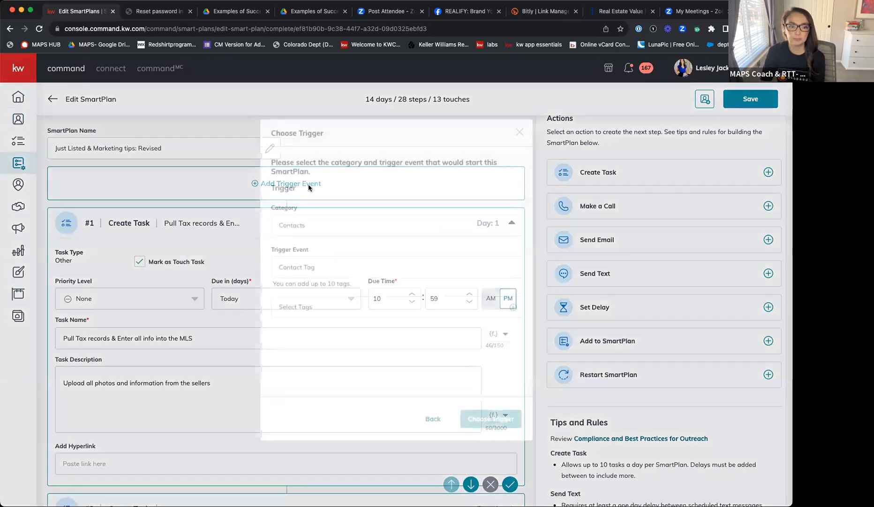
pyautogui.click(331, 310)
pyautogui.click(331, 288)
pyautogui.write('AS')
pyautogui.press('BackSpace')
pyautogui.write('C')
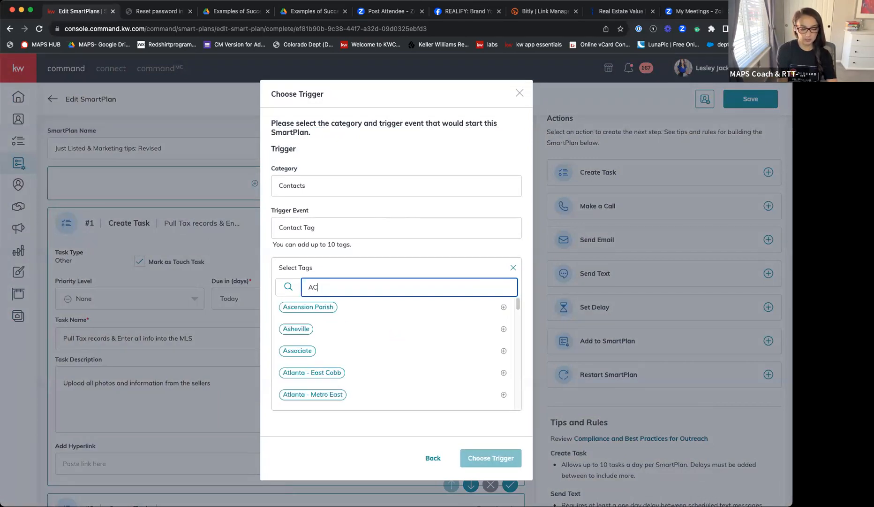
pyautogui.write('tive client')
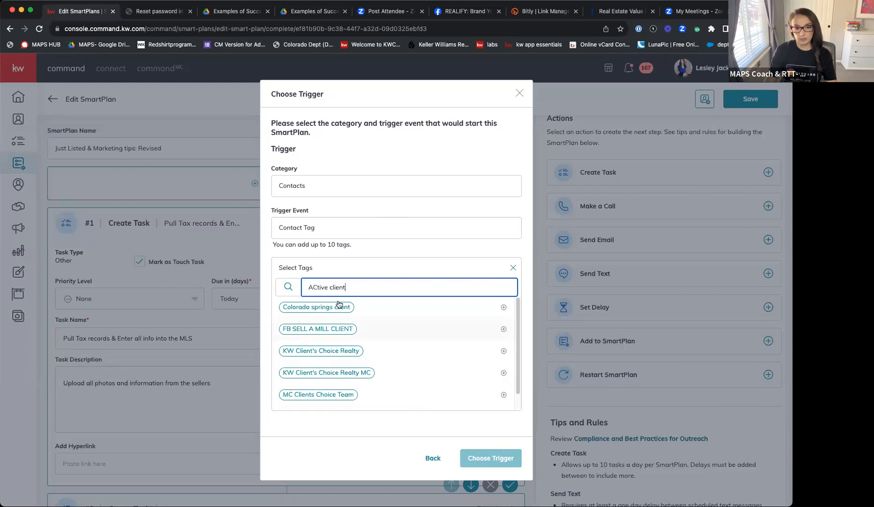
pyautogui.moveTo(361, 287); pyautogui.dragTo(262, 280)
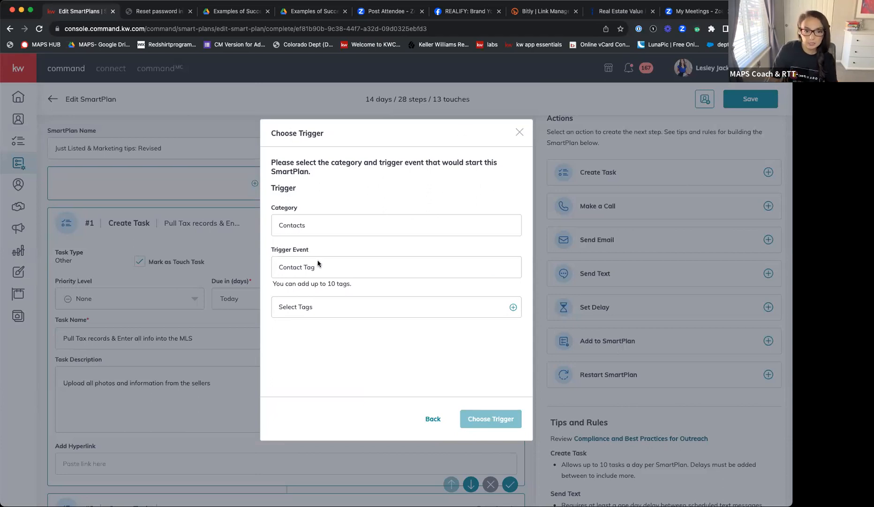
# - Search the trigger's tags for "AC" and back out of the trigger setup without choosing a tag
pyautogui.click(513, 307)
pyautogui.click(339, 285)
pyautogui.write('AC')
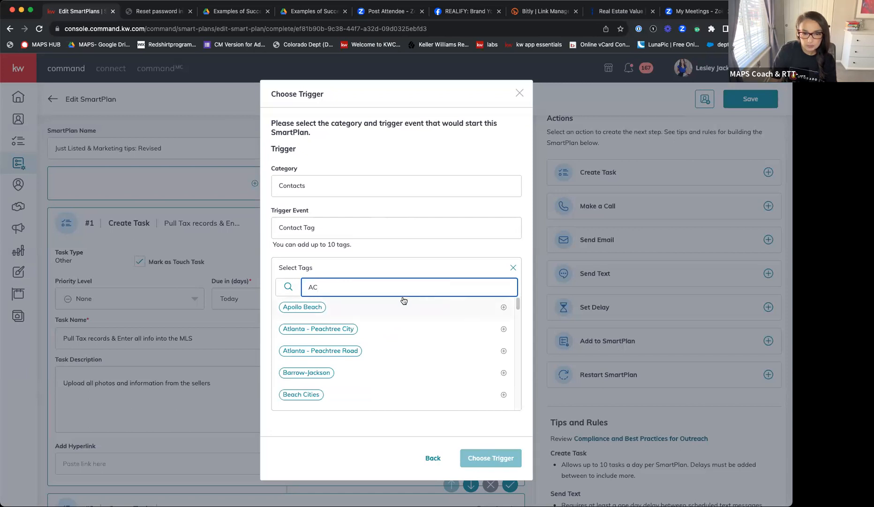
pyautogui.scroll(-15, 385, 324)
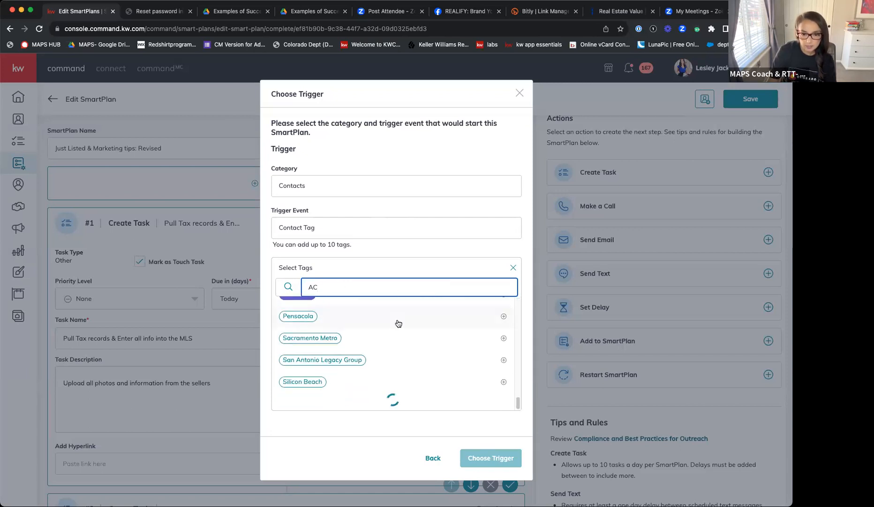
pyautogui.scroll(15, 398, 325)
pyautogui.moveTo(340, 289); pyautogui.dragTo(290, 280)
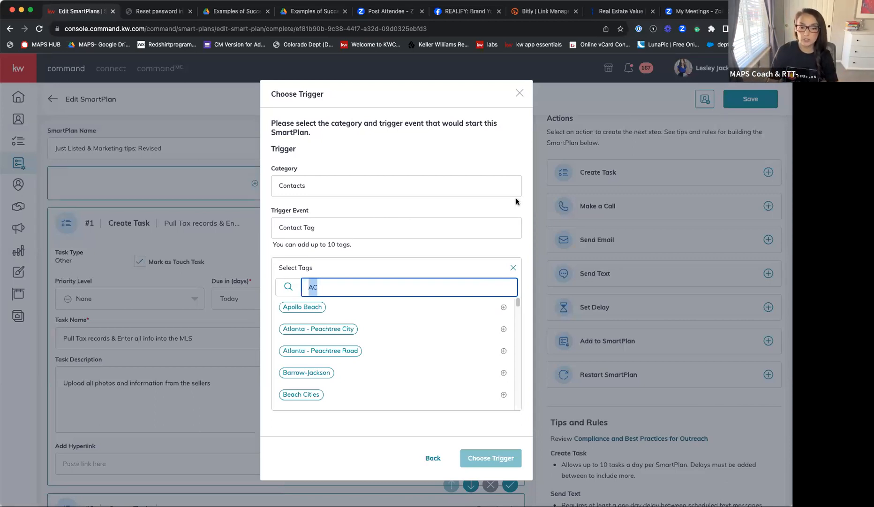
pyautogui.click(433, 457)
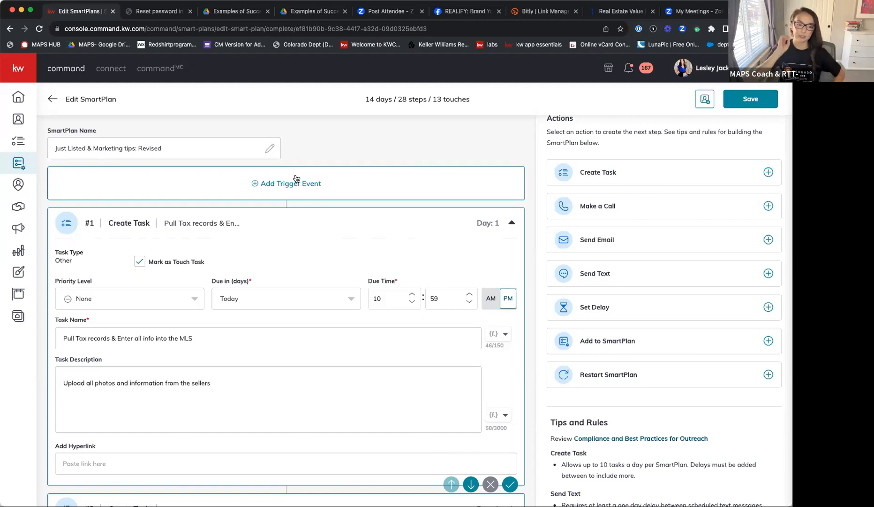
# - Examine the SmartPlan's steps from the Just Listed FB campaign task through the welcome text to the direct mailer task
pyautogui.scroll(-15, 234, 257)
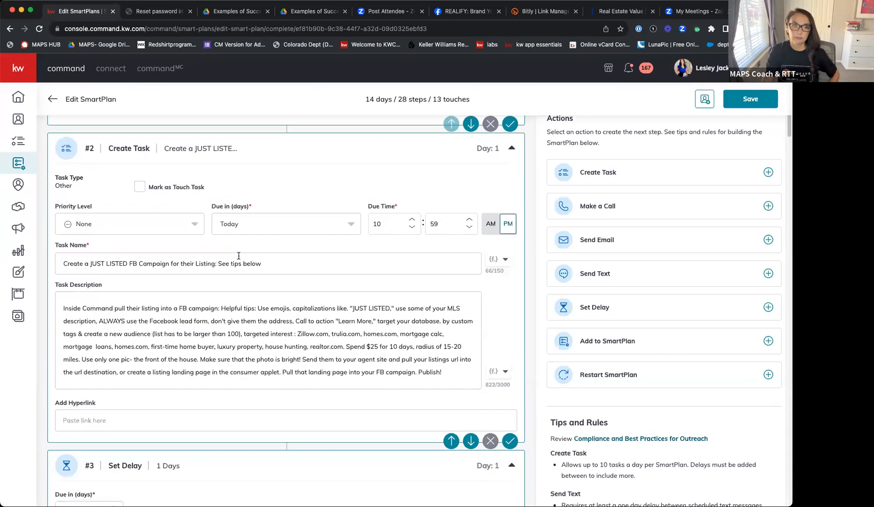
pyautogui.scroll(2, 252, 249)
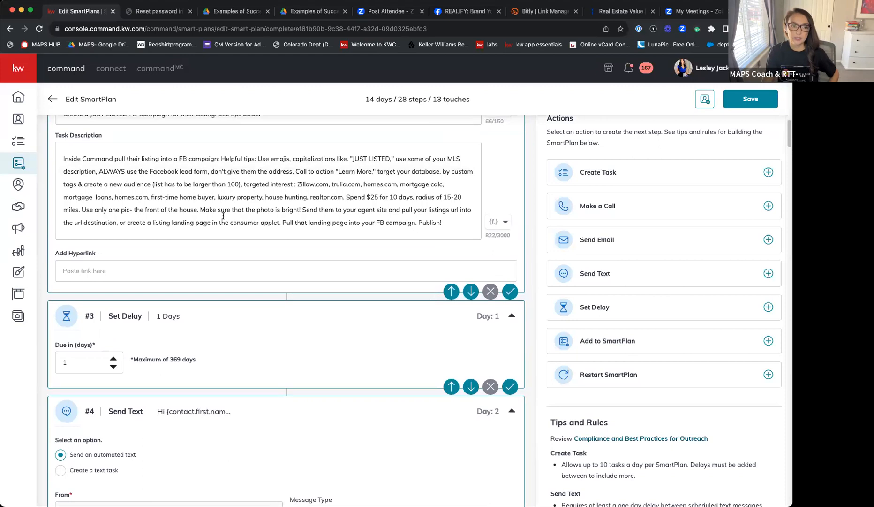
pyautogui.scroll(-6, 314, 189)
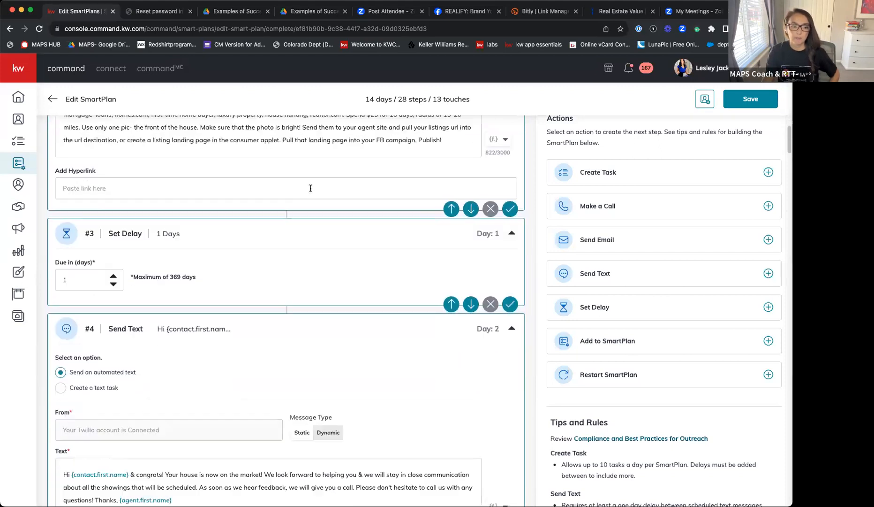
pyautogui.scroll(-3, 195, 244)
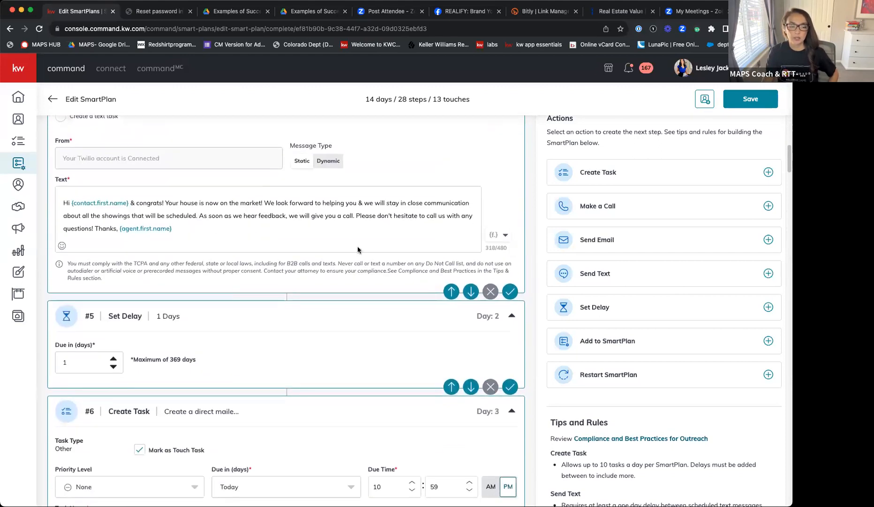
pyautogui.scroll(-1, 244, 214)
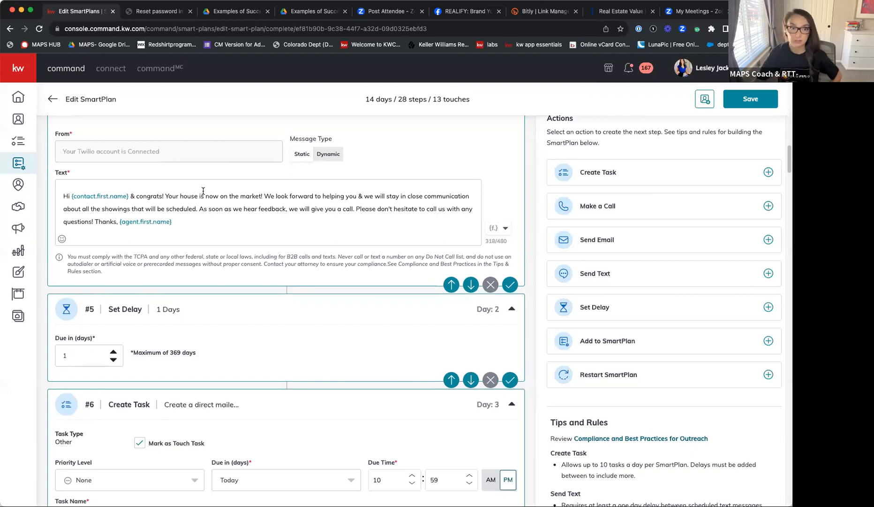
pyautogui.scroll(-5, 120, 194)
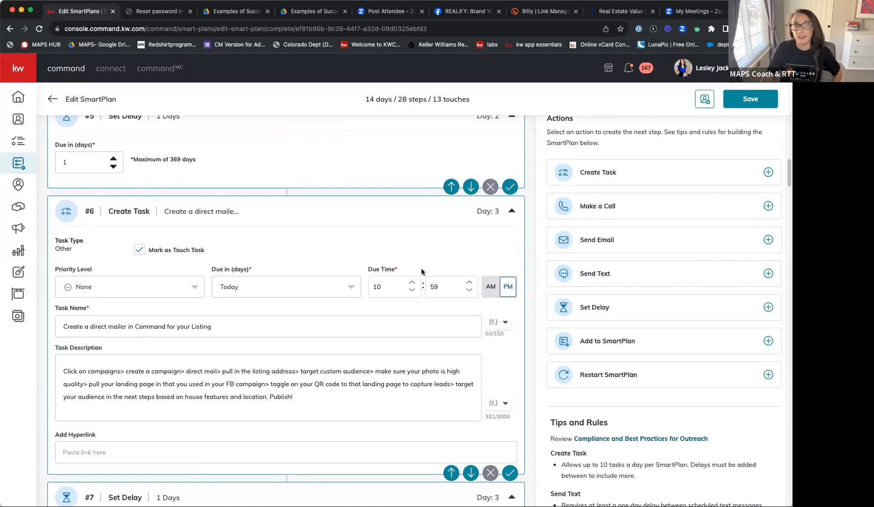
# - Leave the SmartPlan editor for the Opportunities page, discarding any changes
pyautogui.click(20, 206)
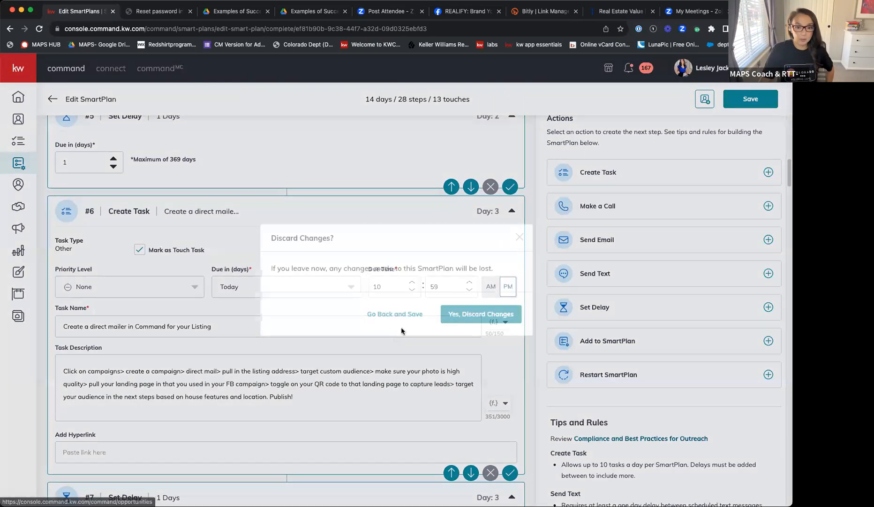
pyautogui.click(395, 313)
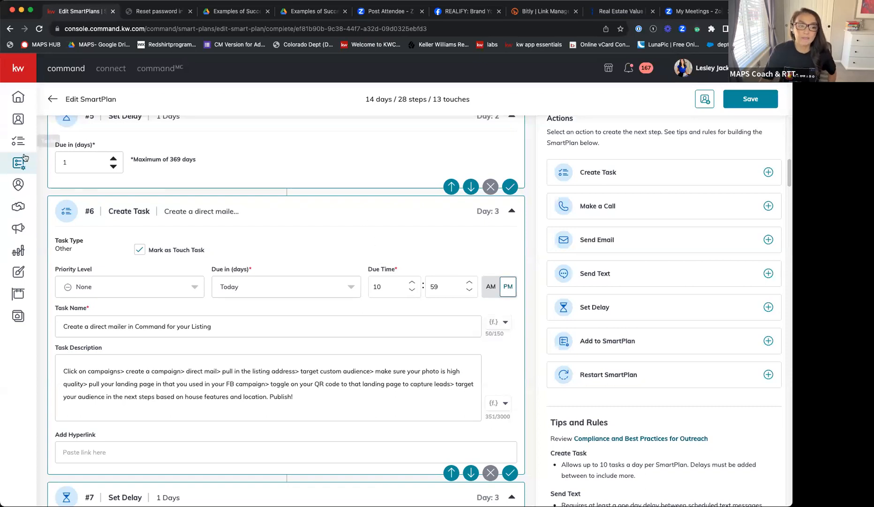
pyautogui.click(18, 183)
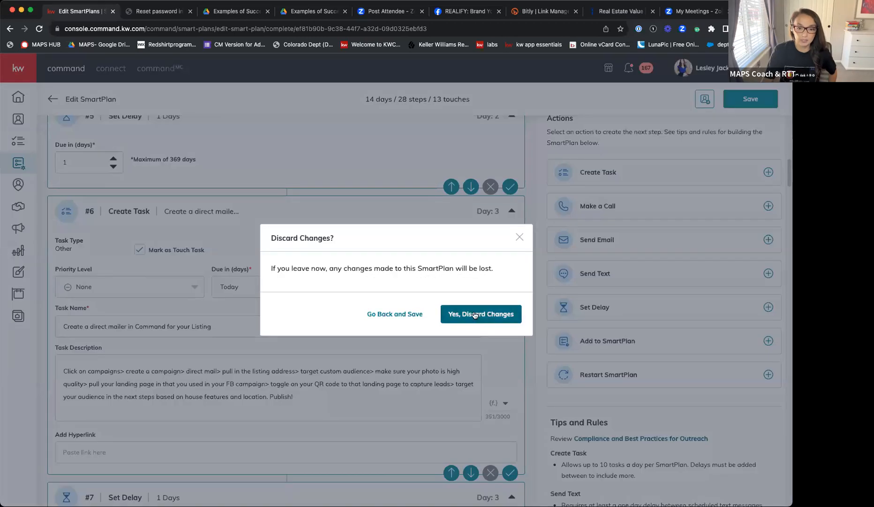
pyautogui.click(474, 314)
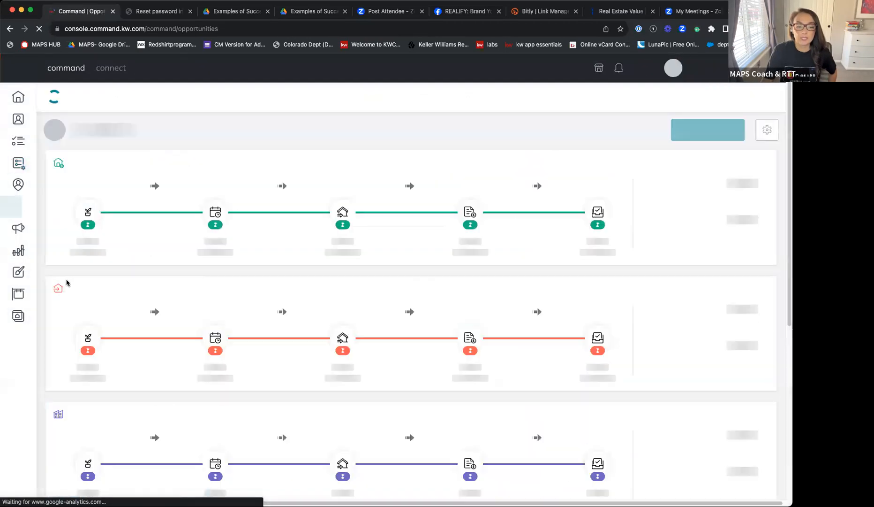